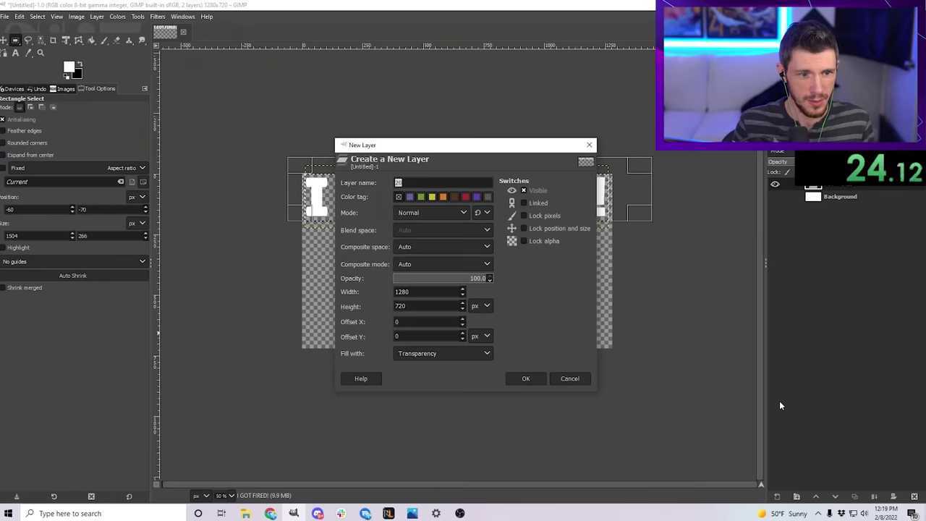
- Raise the 'I got fired' text, give the border a 27 px gradient stroke, and place the chat screenshot
{"action": "key", "text": "Return"}
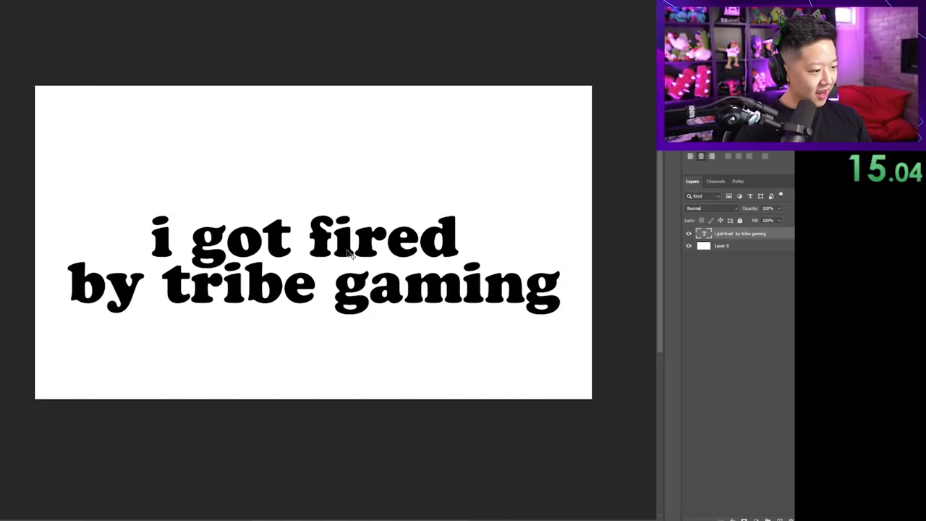
{"action": "left_click_drag", "start_coordinate": [353, 259], "coordinate": [369, 140]}
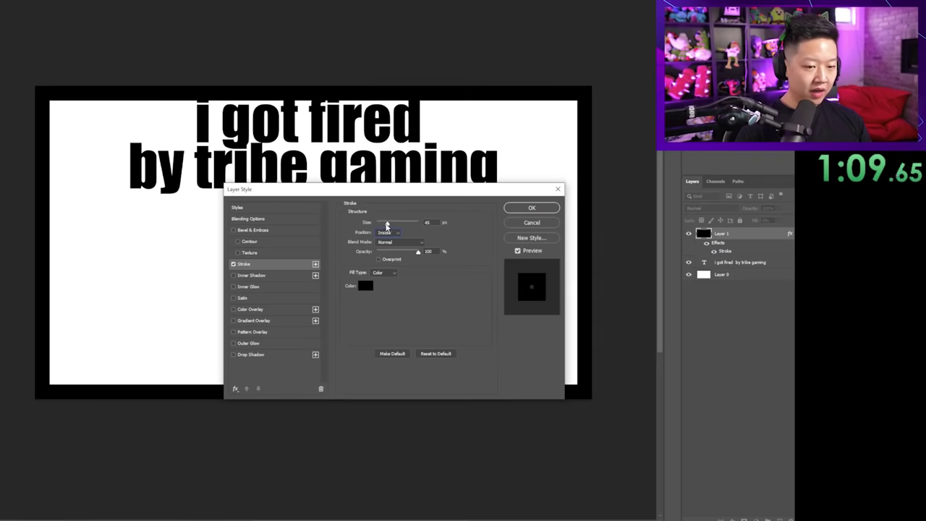
{"action": "left_click_drag", "start_coordinate": [388, 225], "coordinate": [384, 227]}
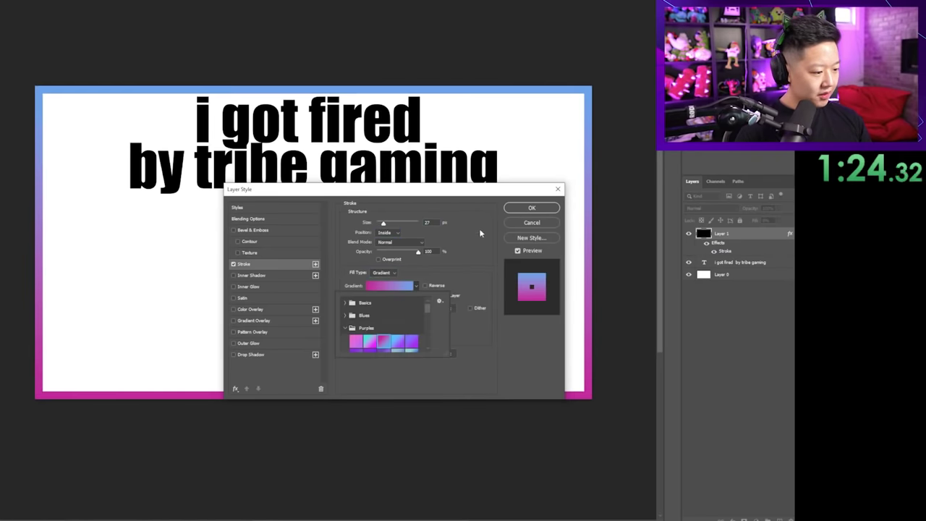
{"action": "left_click", "coordinate": [437, 222]}
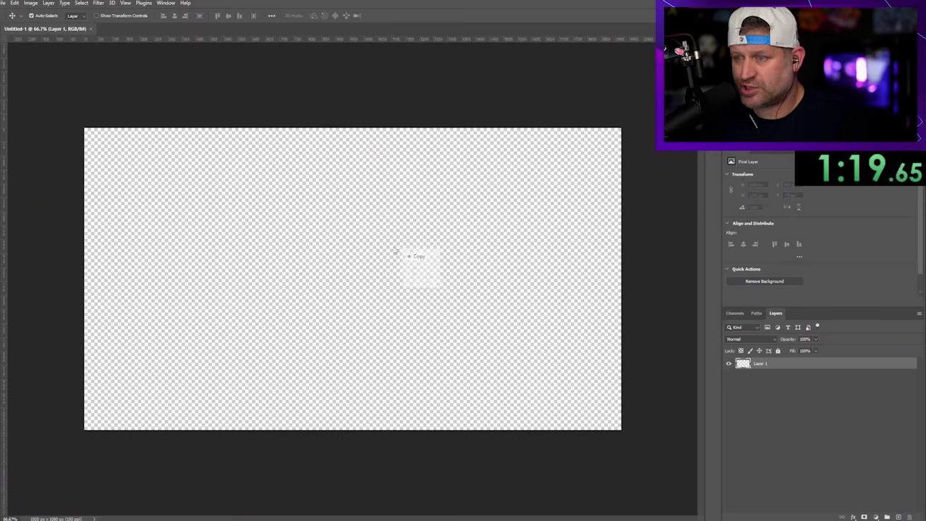
{"action": "left_click_drag", "start_coordinate": [395, 252], "coordinate": [372, 97]}
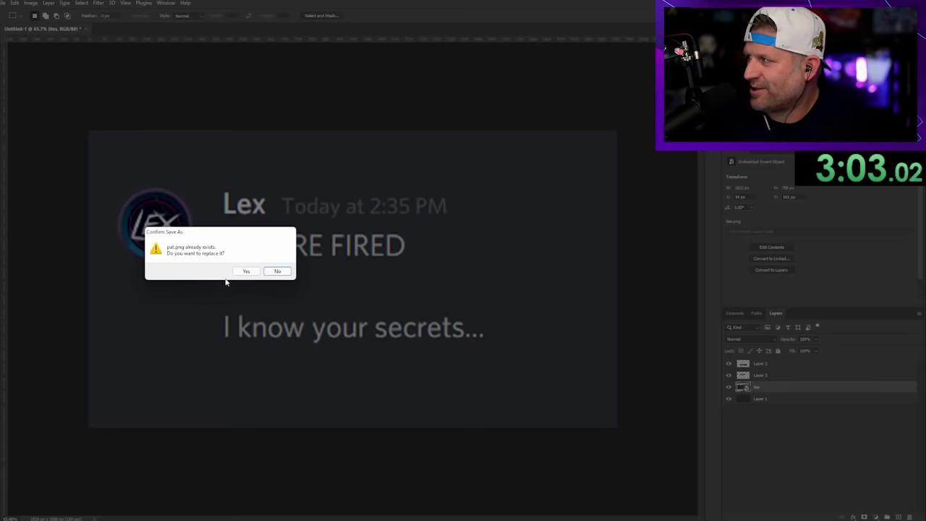
- Place the second chat screenshot and scale it into position over the original message
{"action": "left_click", "coordinate": [244, 272]}
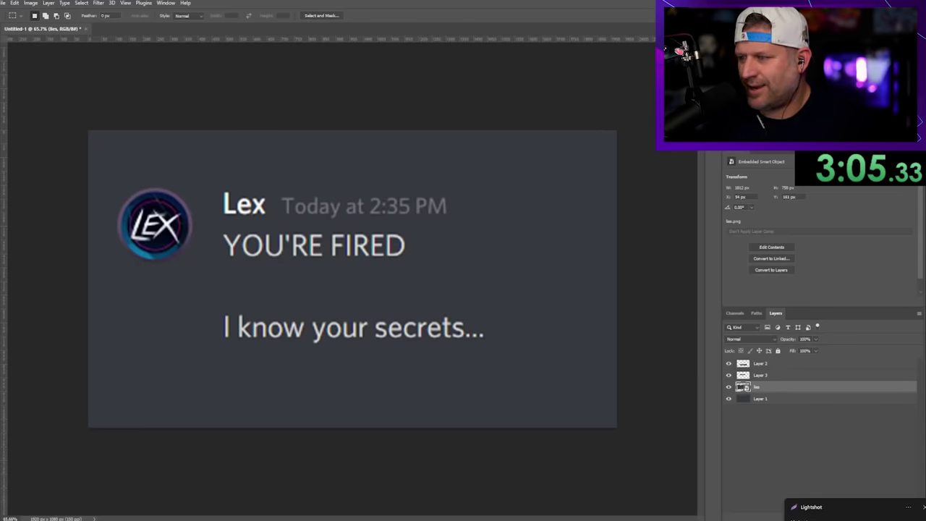
{"action": "left_click_drag", "start_coordinate": [479, 220], "coordinate": [469, 251]}
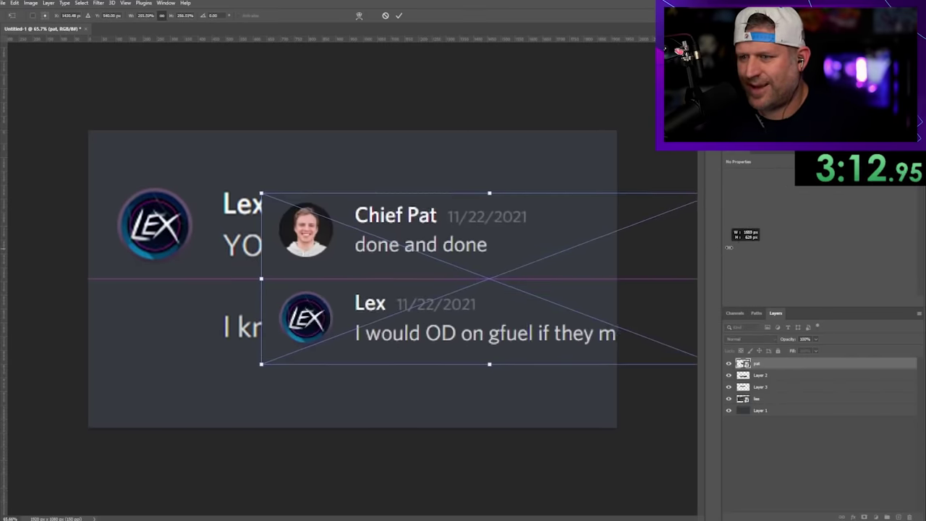
{"action": "left_click_drag", "start_coordinate": [715, 265], "coordinate": [527, 263]}
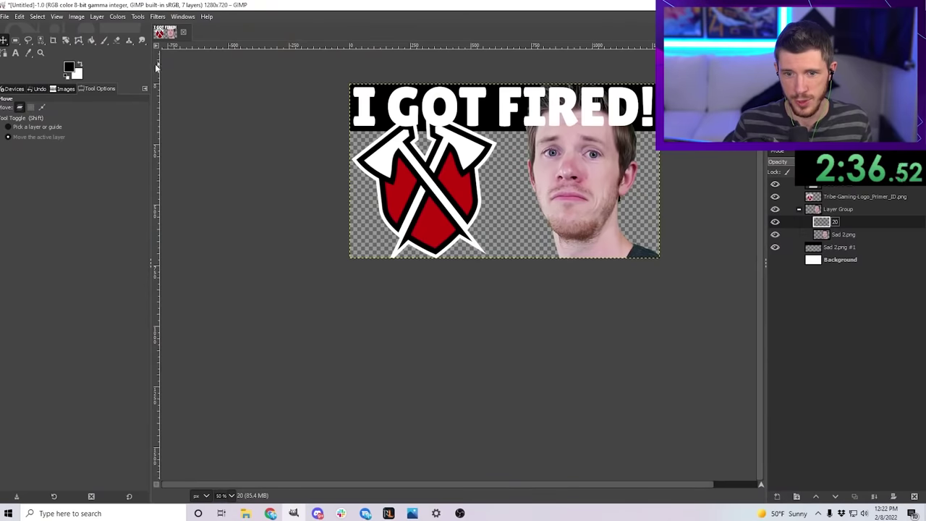
- Pick blue as the foreground colour and tint the right-hand face blue
{"action": "left_click", "coordinate": [69, 70]}
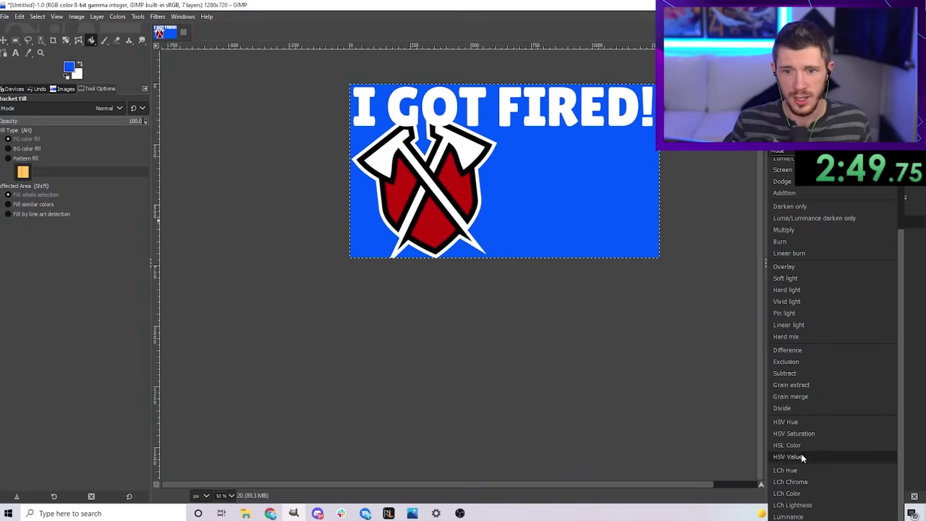
{"action": "left_click", "coordinate": [804, 445]}
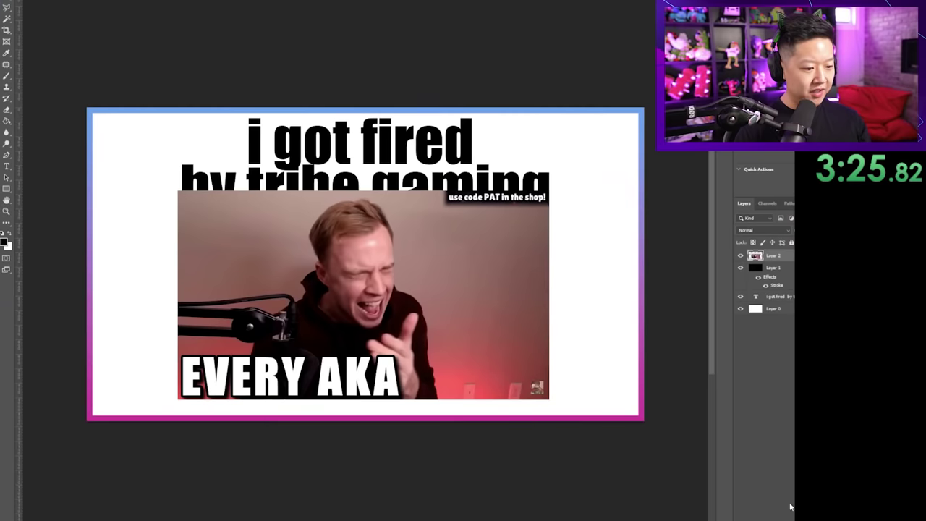
- Paste the video screenshot, center the red YOU'RE FIRED text, and align it under the second avatar
{"action": "key", "text": "ctrl+v"}
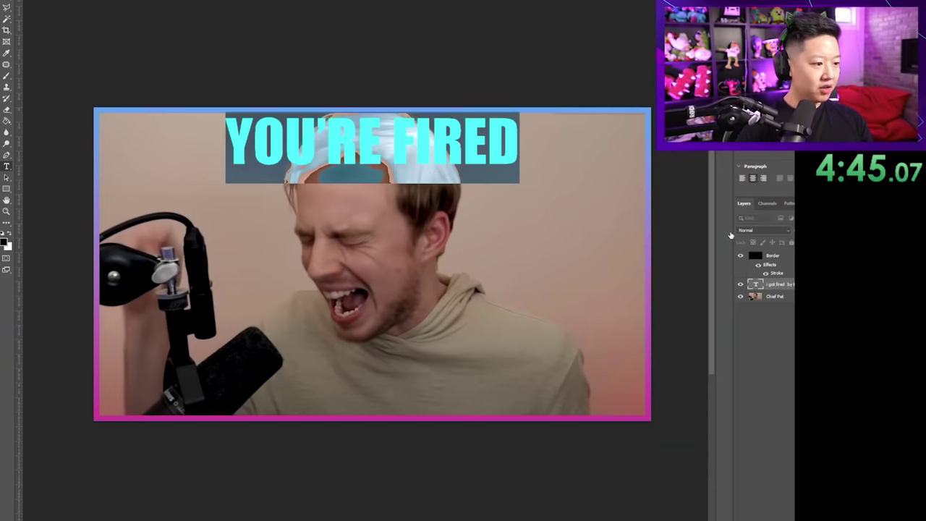
{"action": "key", "text": "ctrl+Return"}
{"action": "left_click_drag", "start_coordinate": [480, 145], "coordinate": [475, 283]}
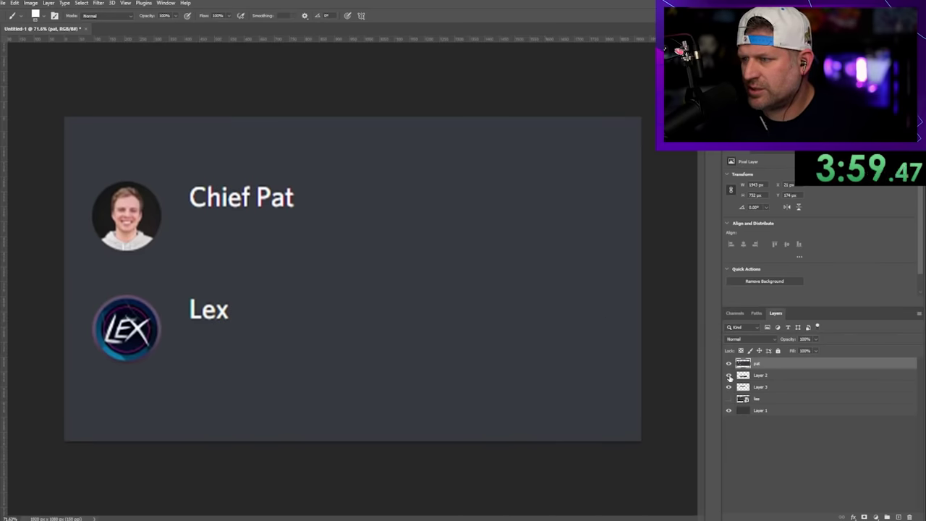
{"action": "left_click_drag", "start_coordinate": [760, 363], "coordinate": [760, 393]}
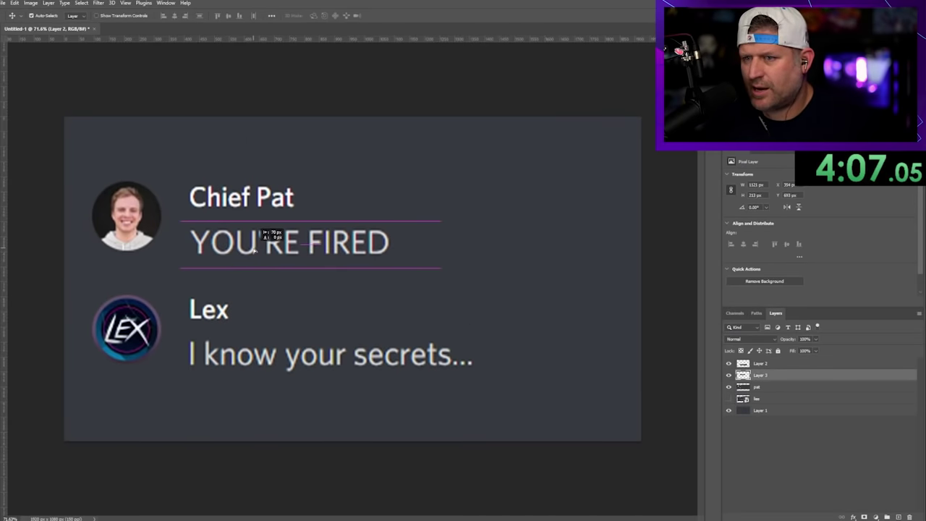
{"action": "left_click_drag", "start_coordinate": [263, 238], "coordinate": [253, 249]}
- Add black bars across the top and bottom edges of the chat mockup
{"action": "left_click", "coordinate": [436, 134]}
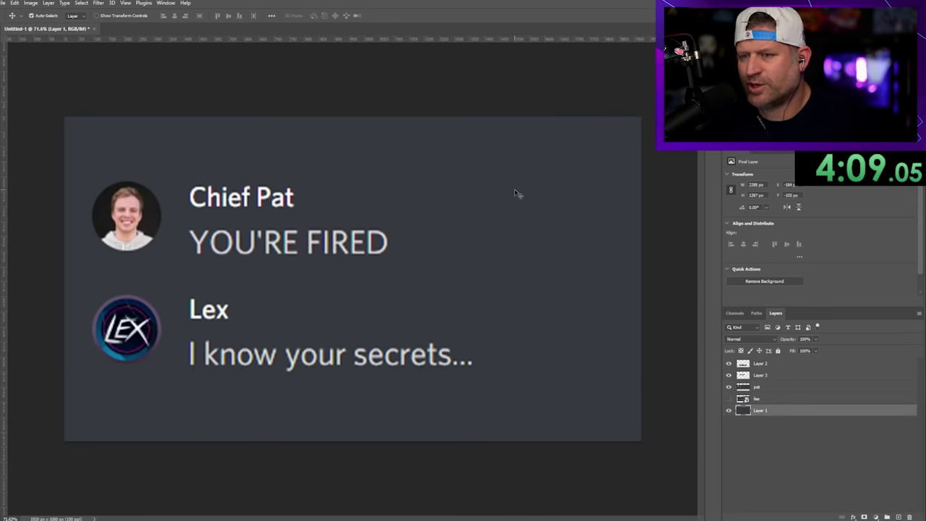
{"action": "scroll", "coordinate": [217, 226], "scroll_direction": "up", "scroll_amount": 3}
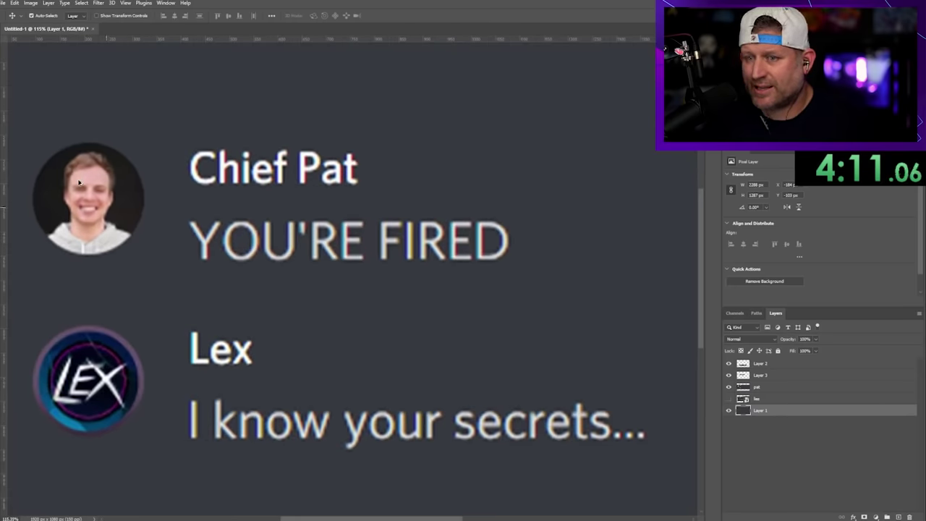
{"action": "scroll", "coordinate": [303, 320], "scroll_direction": "down", "scroll_amount": 4}
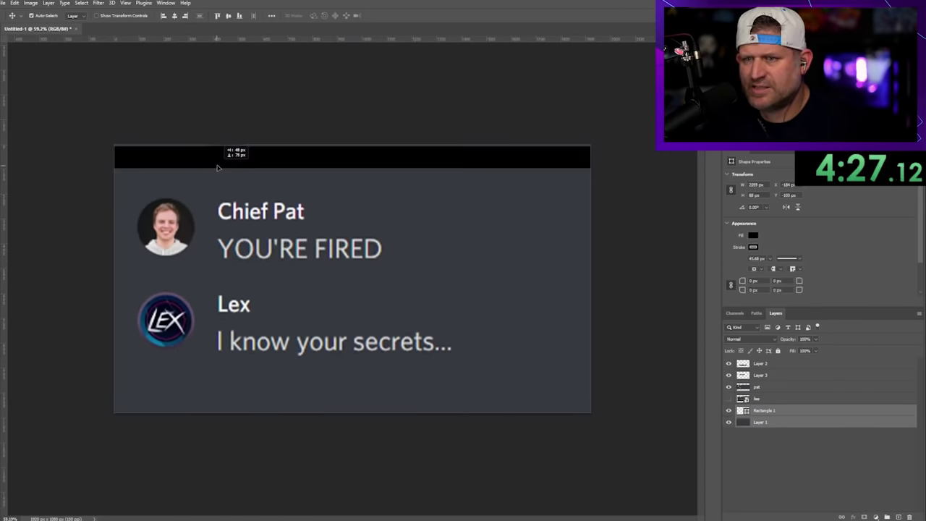
{"action": "left_click_drag", "start_coordinate": [221, 165], "coordinate": [222, 167]}
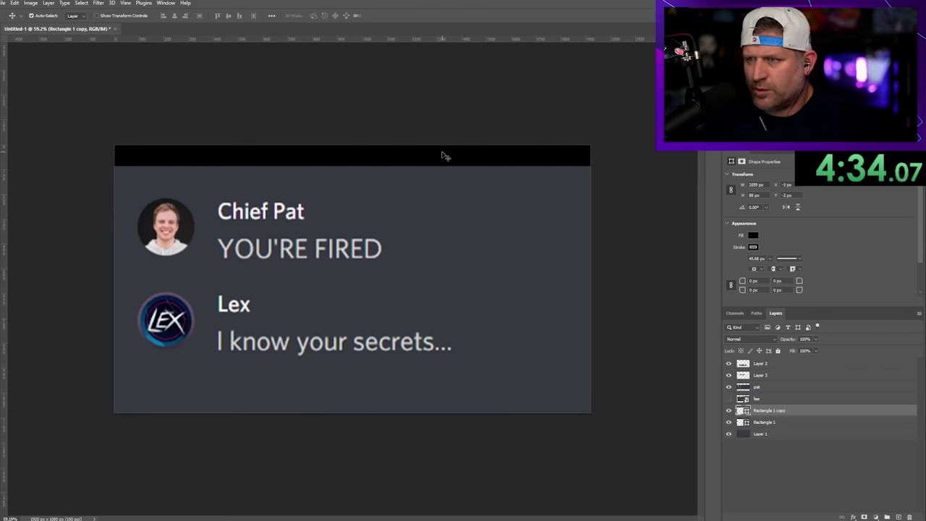
{"action": "left_click_drag", "start_coordinate": [441, 153], "coordinate": [426, 403]}
{"action": "left_click", "coordinate": [496, 451]}
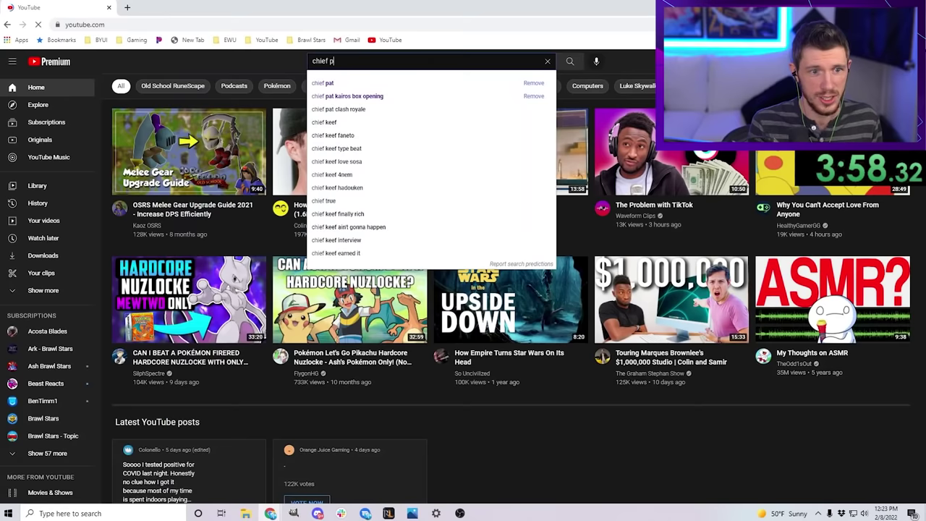
- Search YouTube for the creator's videos and copy a video thumbnail image
{"action": "key", "text": "Return"}
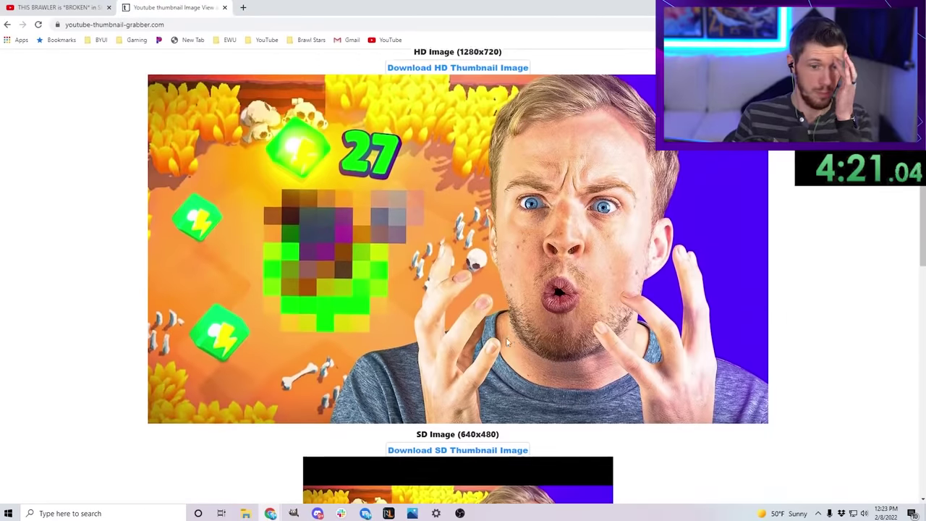
{"action": "scroll", "coordinate": [506, 338], "scroll_direction": "down", "scroll_amount": 1}
{"action": "right_click", "coordinate": [507, 288]}
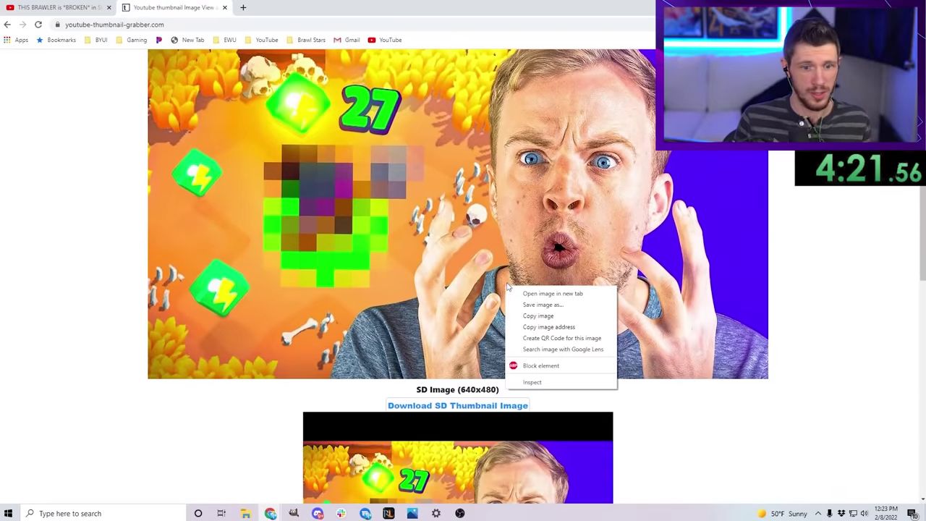
{"action": "left_click", "coordinate": [537, 317]}
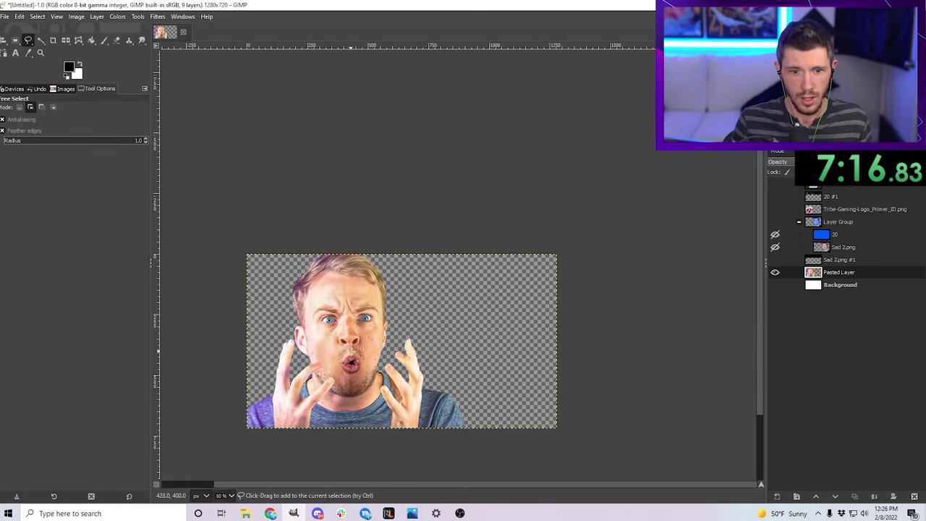
- Show the black title bar layer and the blue-tinted face layer group again
{"action": "left_click", "coordinate": [775, 259]}
{"action": "left_click", "coordinate": [775, 222]}
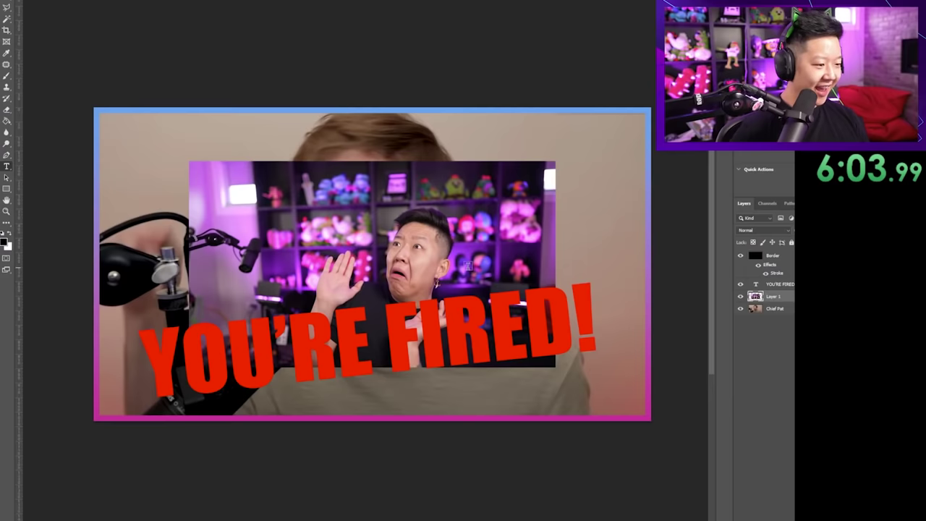
- Move the shocked reaction photo up and to the right, then enlarge it
{"action": "left_click_drag", "start_coordinate": [501, 274], "coordinate": [641, 272]}
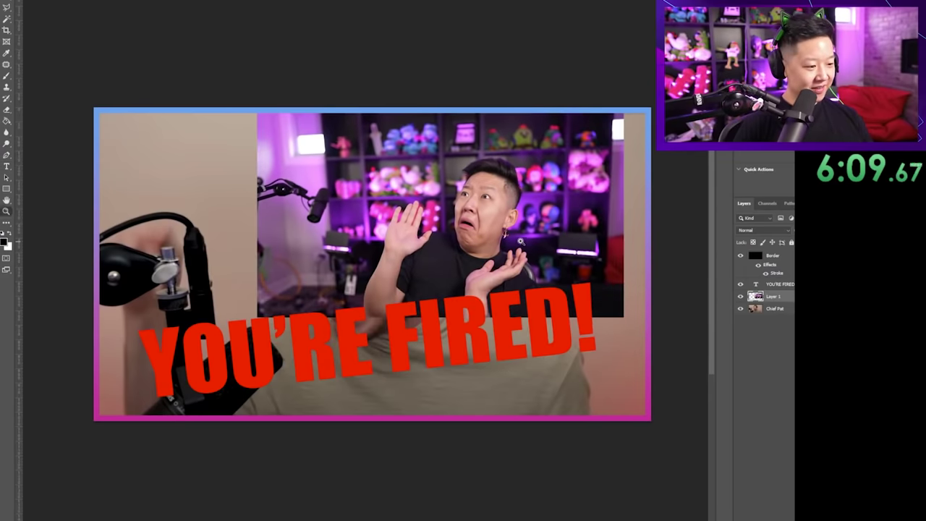
{"action": "left_click_drag", "start_coordinate": [521, 243], "coordinate": [488, 219]}
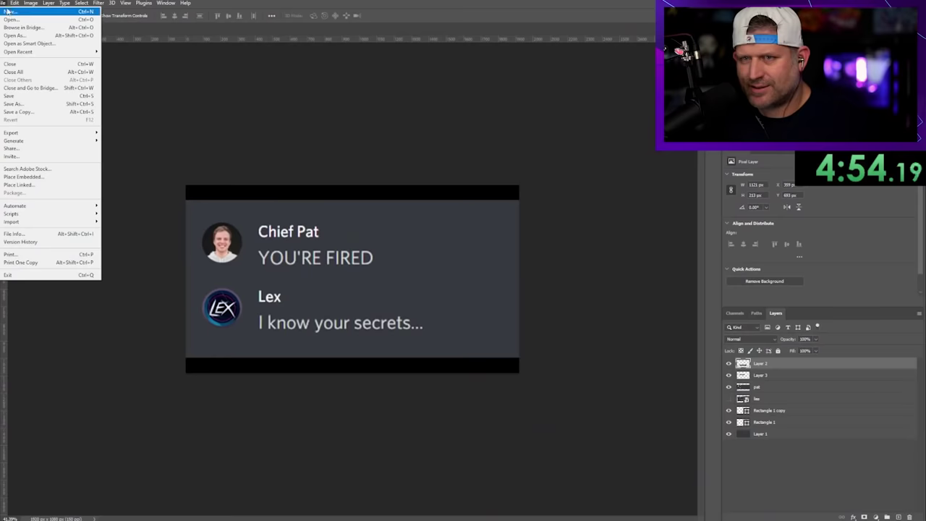
- Create a transparent document, place and widen the photo, rasterize it, and erase its top-right edge
{"action": "left_click", "coordinate": [11, 13]}
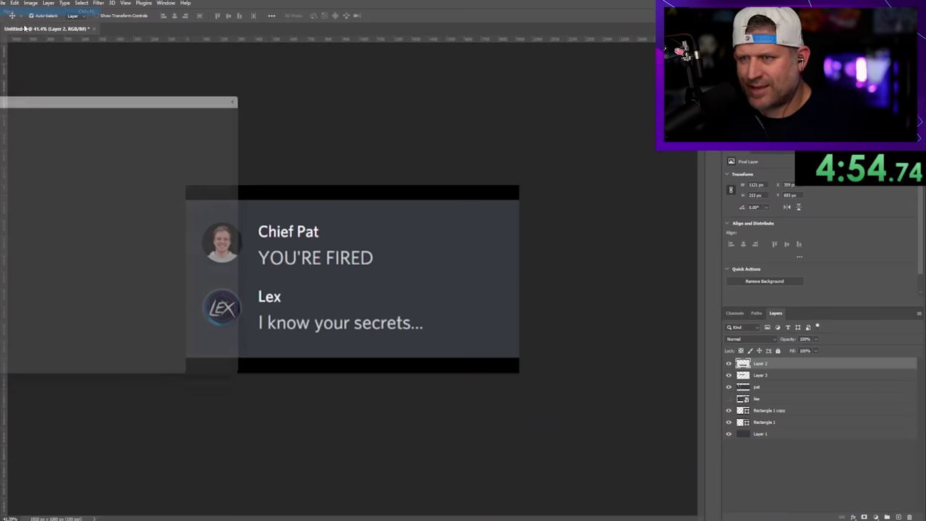
{"action": "left_click", "coordinate": [197, 368]}
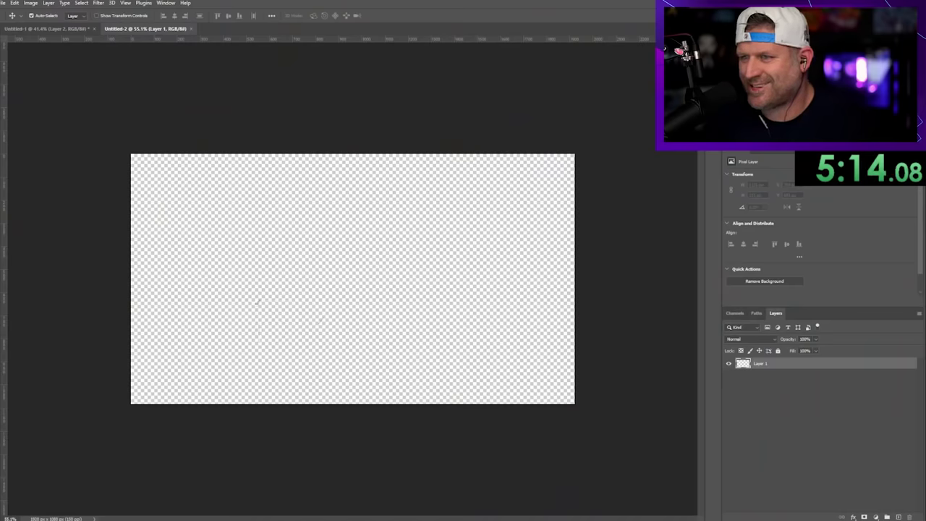
{"action": "left_click_drag", "start_coordinate": [362, 307], "coordinate": [275, 310]}
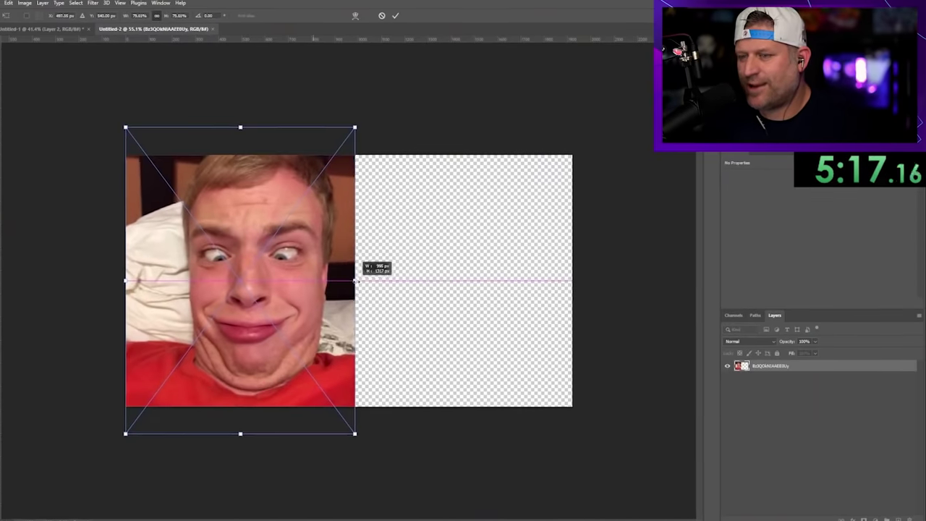
{"action": "left_click_drag", "start_coordinate": [355, 279], "coordinate": [334, 282]}
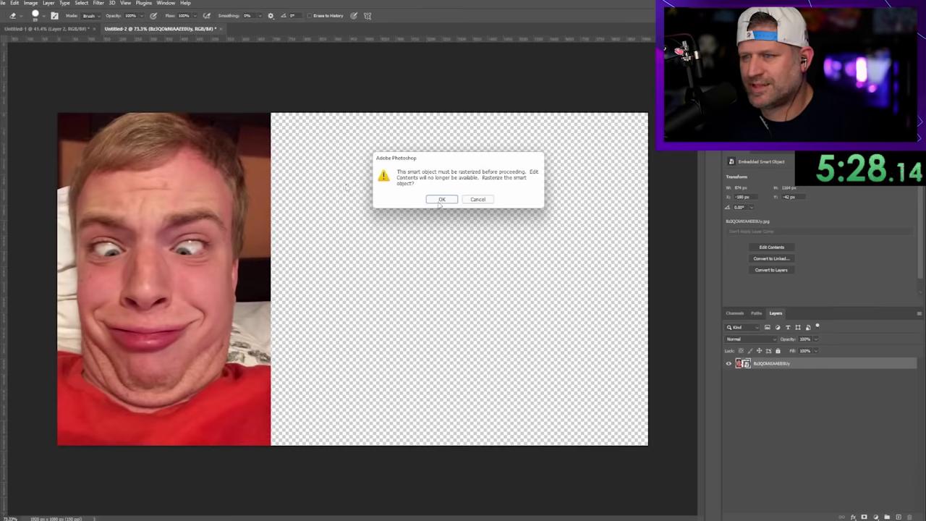
{"action": "key", "text": "Escape"}
{"action": "left_click_drag", "start_coordinate": [267, 146], "coordinate": [255, 110]}
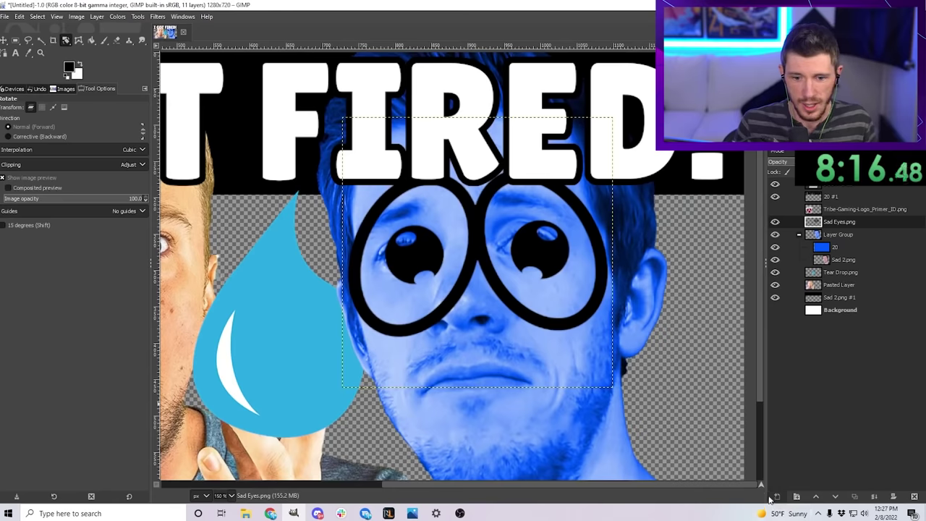
- Add new layers, including layer 20 #2, to the thumbnail
{"action": "left_click", "coordinate": [777, 496]}
{"action": "left_click", "coordinate": [839, 489]}
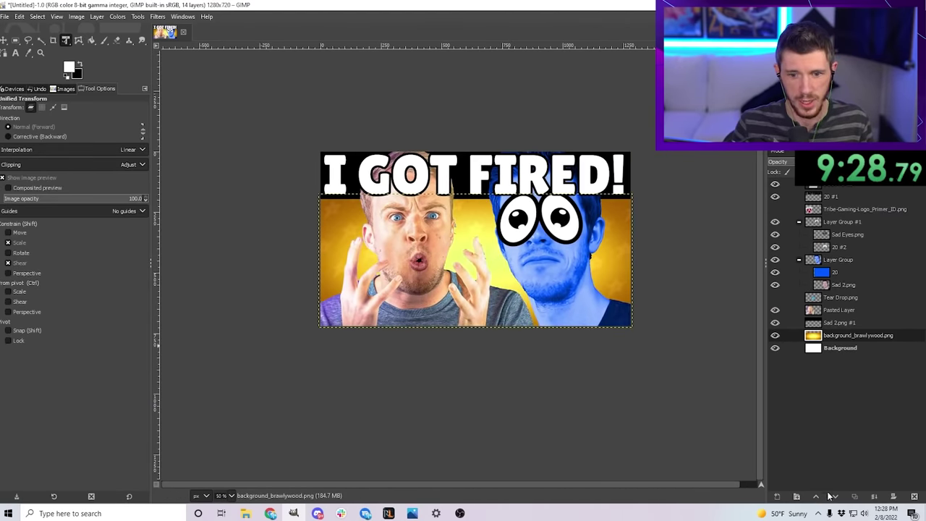
{"action": "left_click", "coordinate": [777, 497]}
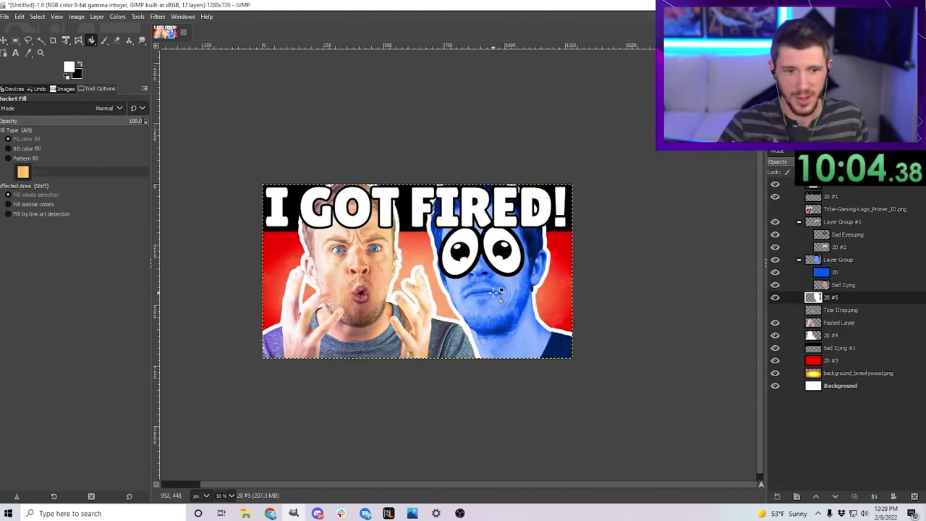
- Add the Black Frame image from the Thumbnail Assets folder and select Layer Group #1
{"action": "key", "text": "alt+Tab"}
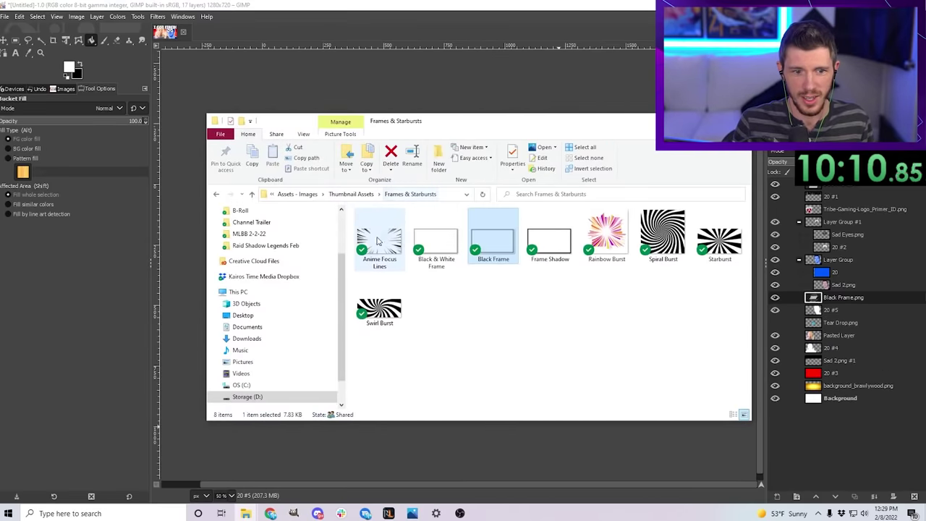
{"action": "left_click_drag", "start_coordinate": [489, 236], "coordinate": [610, 260]}
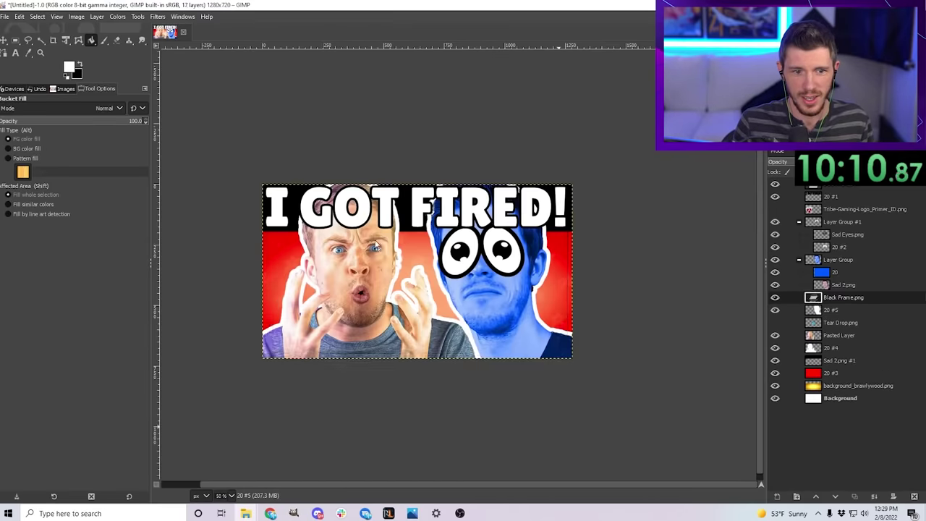
{"action": "key", "text": "alt+Tab"}
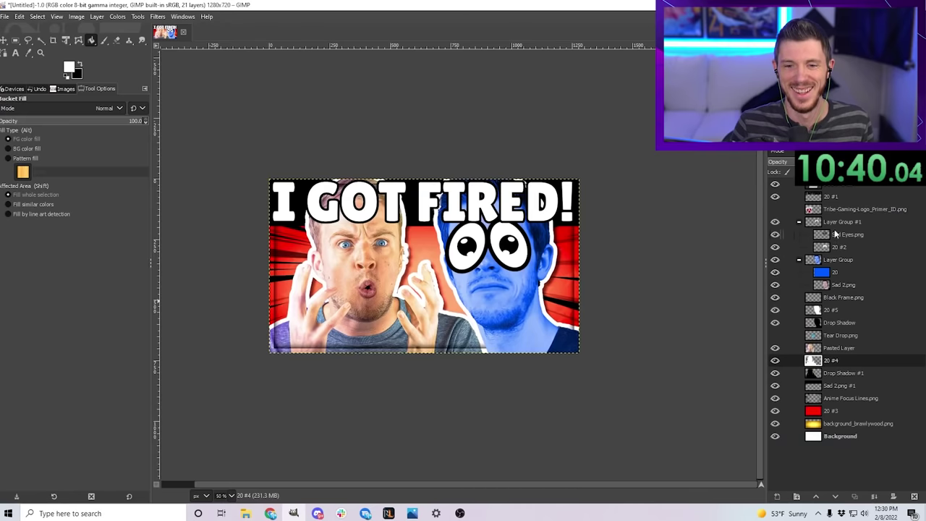
{"action": "left_click", "coordinate": [839, 222]}
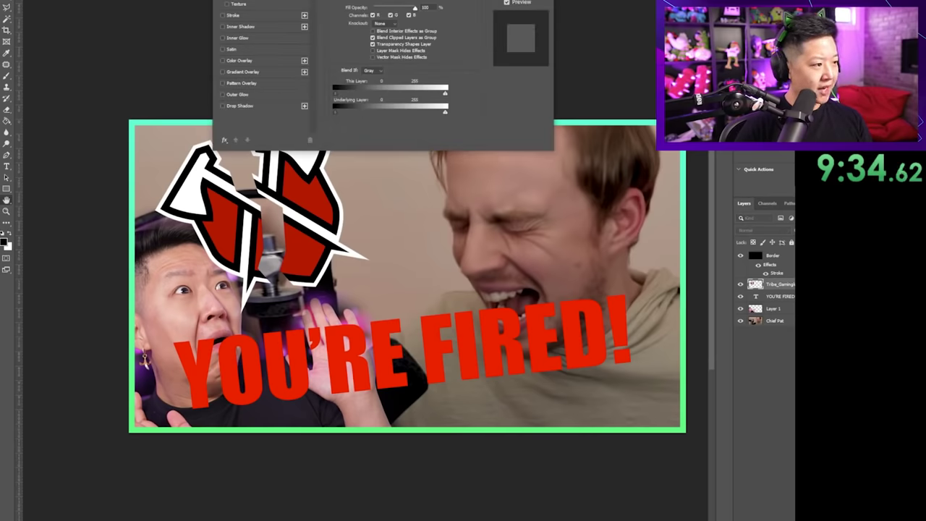
- Give the Tribe Gaming logo a white colour stroke outline
{"action": "left_click_drag", "start_coordinate": [212, 27], "coordinate": [458, 78]}
{"action": "left_click", "coordinate": [470, 66]}
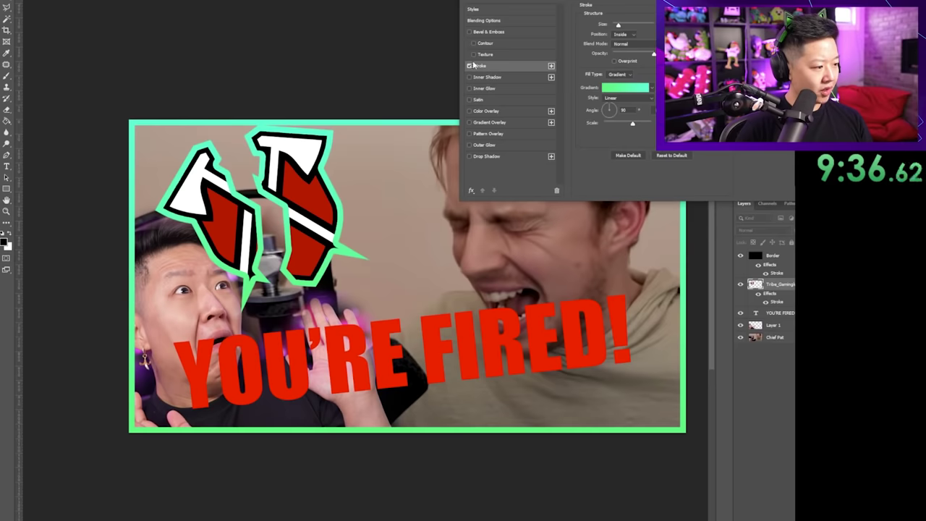
{"action": "left_click", "coordinate": [615, 81]}
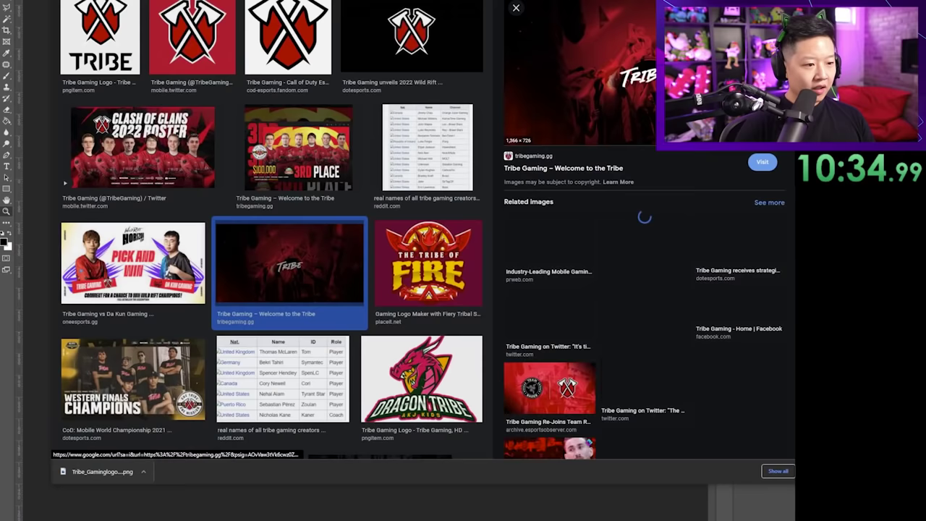
- Copy a Tribe Gaming logo image from the Google Images results
{"action": "right_click", "coordinate": [679, 152]}
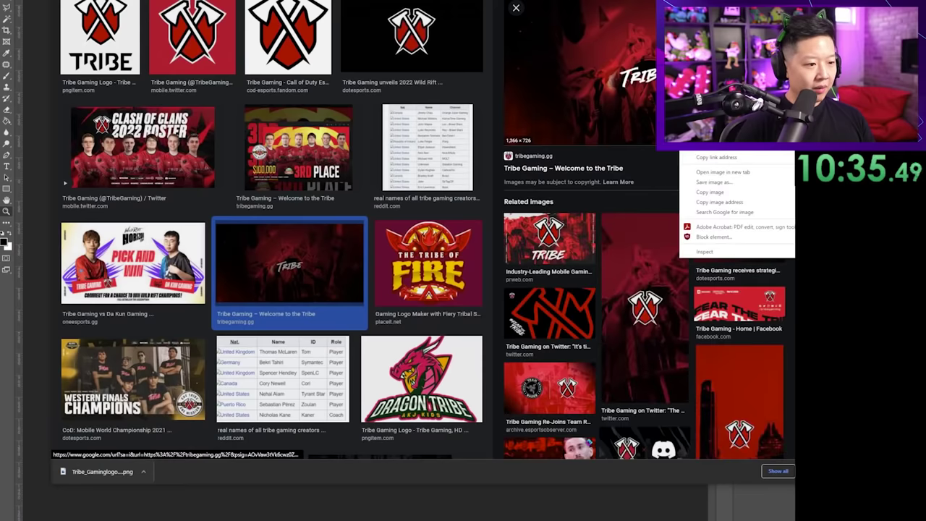
{"action": "left_click", "coordinate": [714, 196]}
{"action": "left_click", "coordinate": [550, 239]}
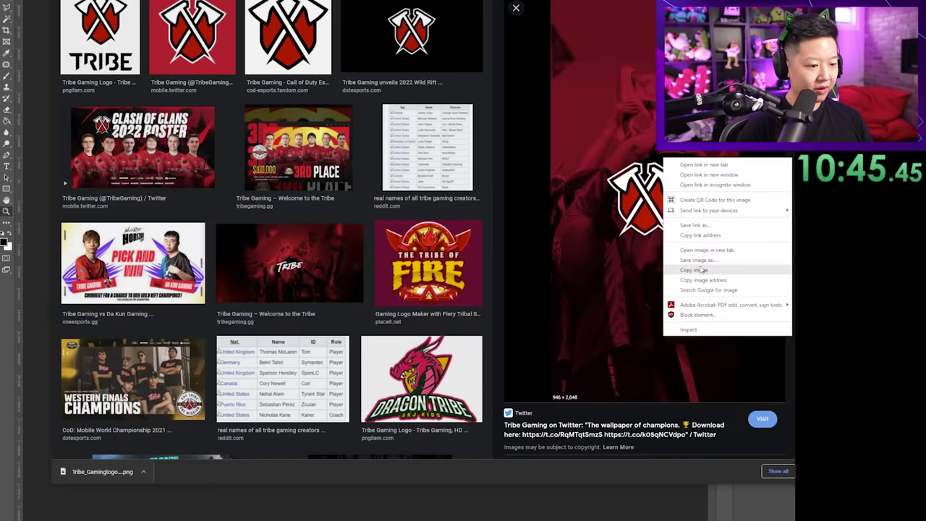
{"action": "left_click", "coordinate": [701, 270]}
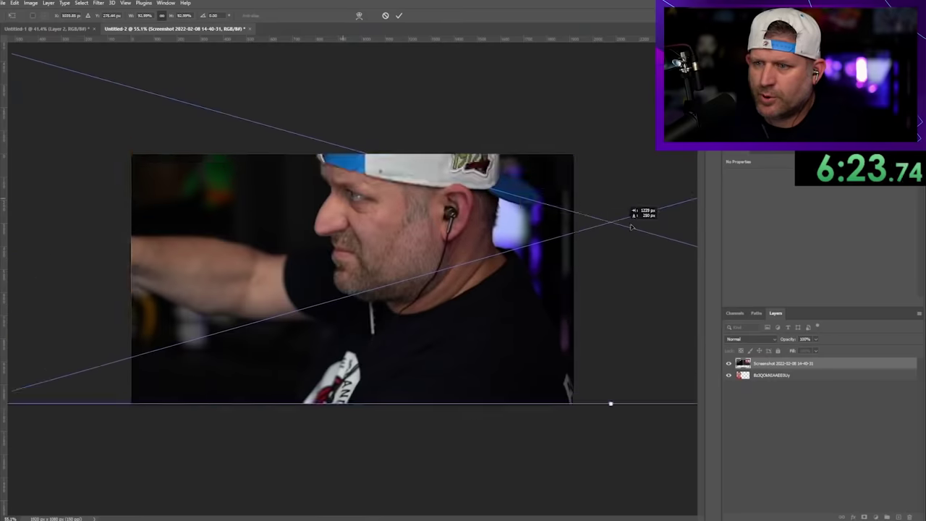
- Stretch the punch screenshot wider to the right with Free Transform
{"action": "left_click_drag", "start_coordinate": [623, 227], "coordinate": [780, 264]}
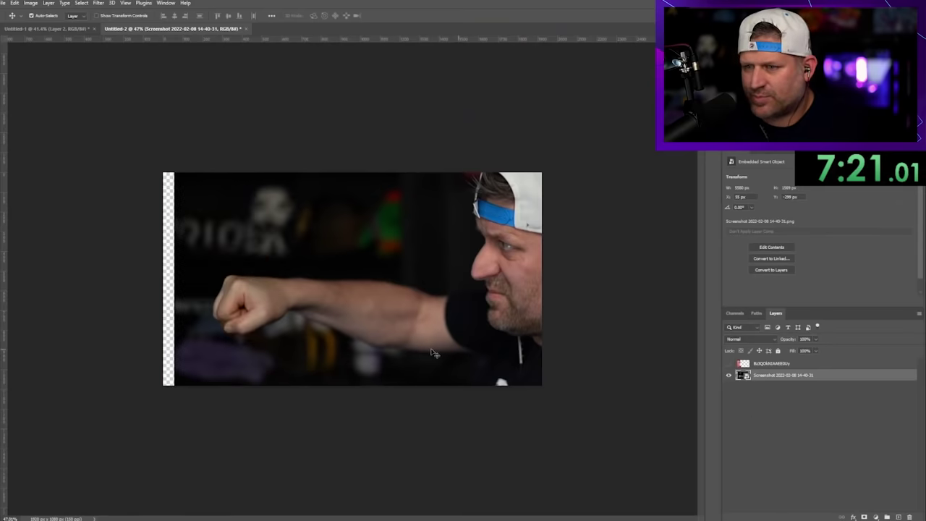
{"action": "scroll", "coordinate": [170, 344], "scroll_direction": "up", "scroll_amount": 4}
{"action": "scroll", "coordinate": [116, 322], "scroll_direction": "right", "scroll_amount": 2}
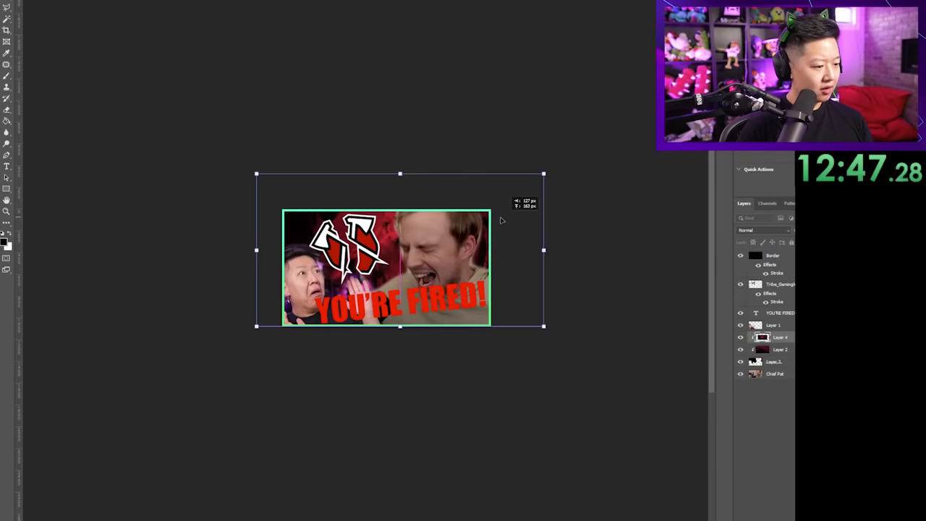
- Nudge the transformed layer into place and commit the transform
{"action": "left_click_drag", "start_coordinate": [503, 217], "coordinate": [487, 218]}
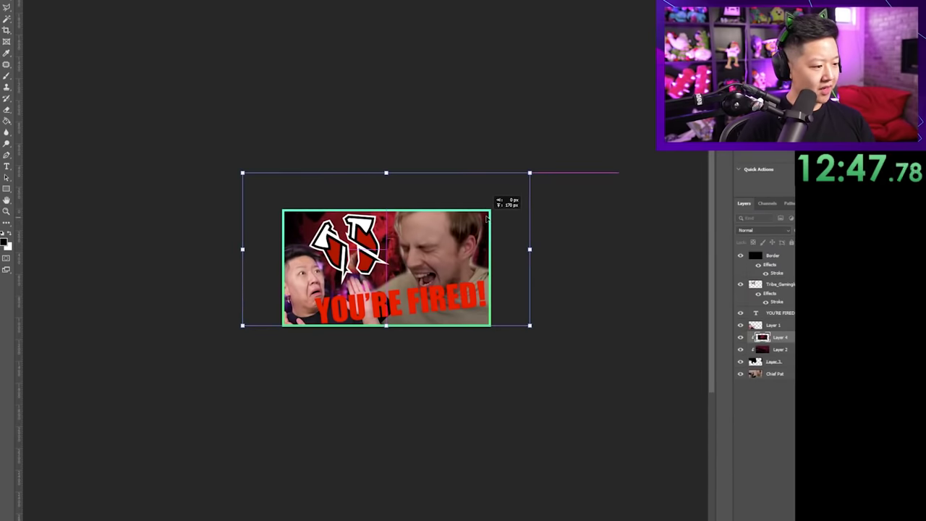
{"action": "key", "text": "Return"}
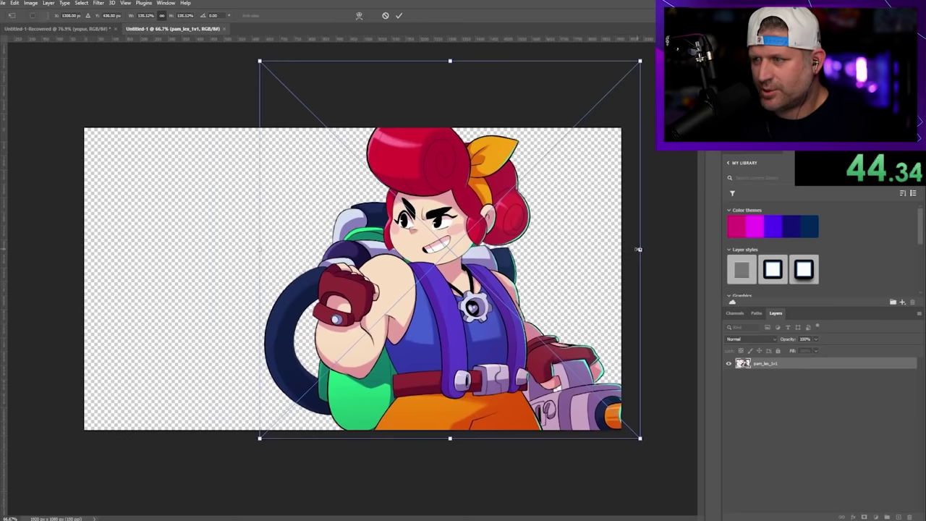
- Enlarge the cartoon Pam cutout by pulling its transform corner outward
{"action": "left_click_drag", "start_coordinate": [639, 249], "coordinate": [673, 252]}
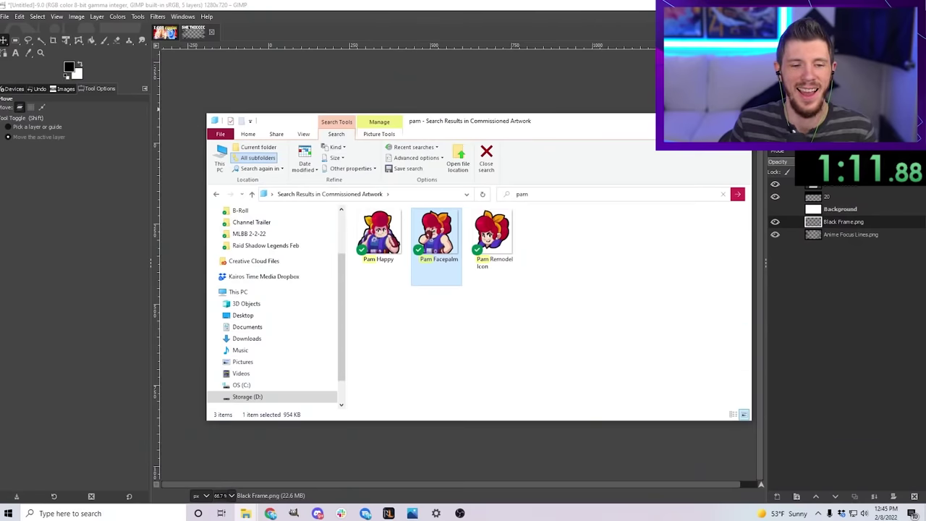
- Add Pam Facepalm.png and Smug 1.png to the GIMP image as new layers
{"action": "key", "text": "alt+Tab"}
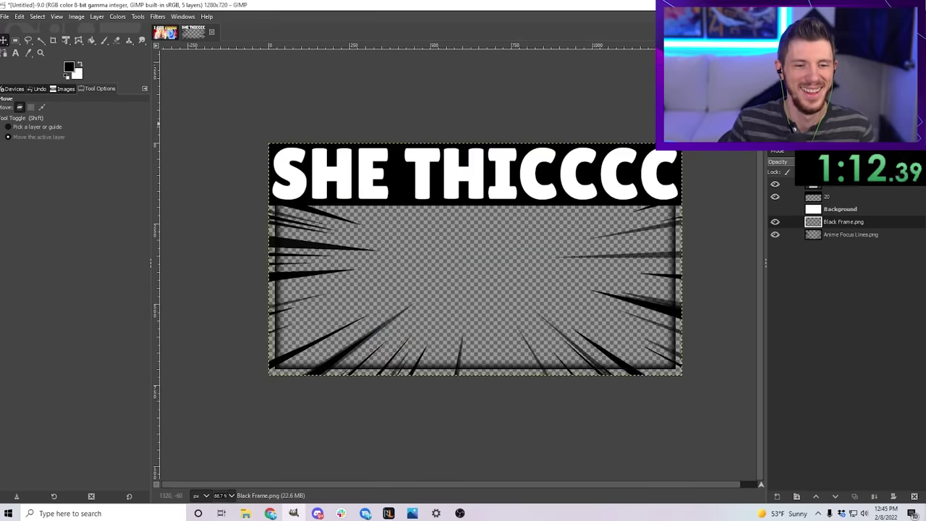
{"action": "left_click_drag", "start_coordinate": [897, 274], "coordinate": [896, 274]}
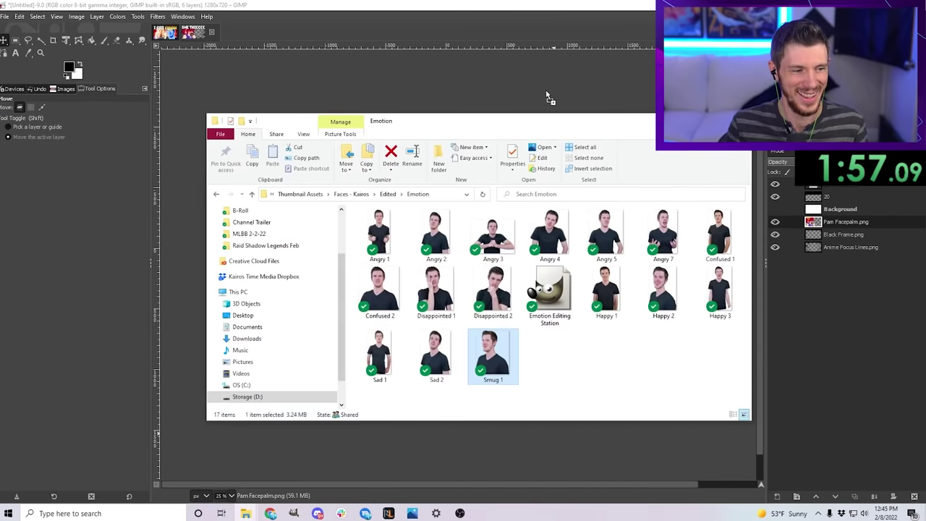
{"action": "left_click_drag", "start_coordinate": [293, 513], "coordinate": [692, 190]}
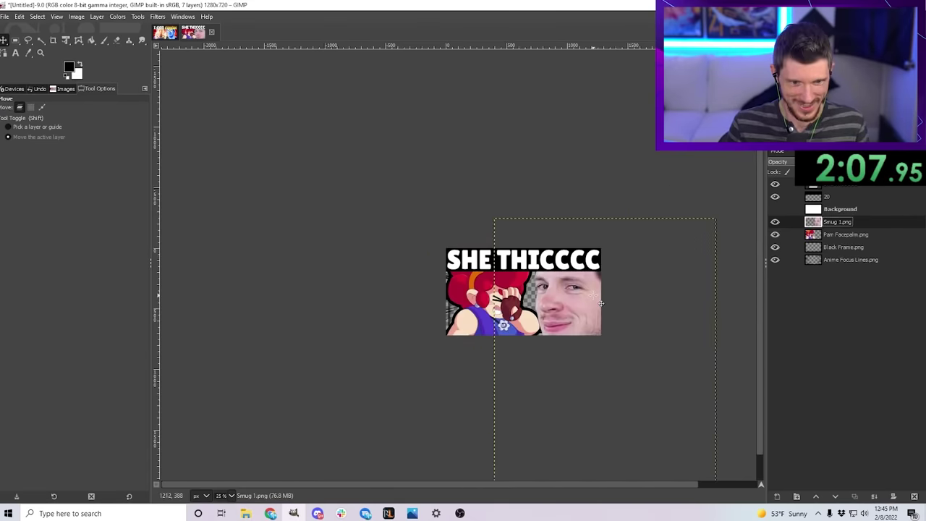
{"action": "scroll", "coordinate": [594, 293], "scroll_direction": "up", "scroll_amount": 2}
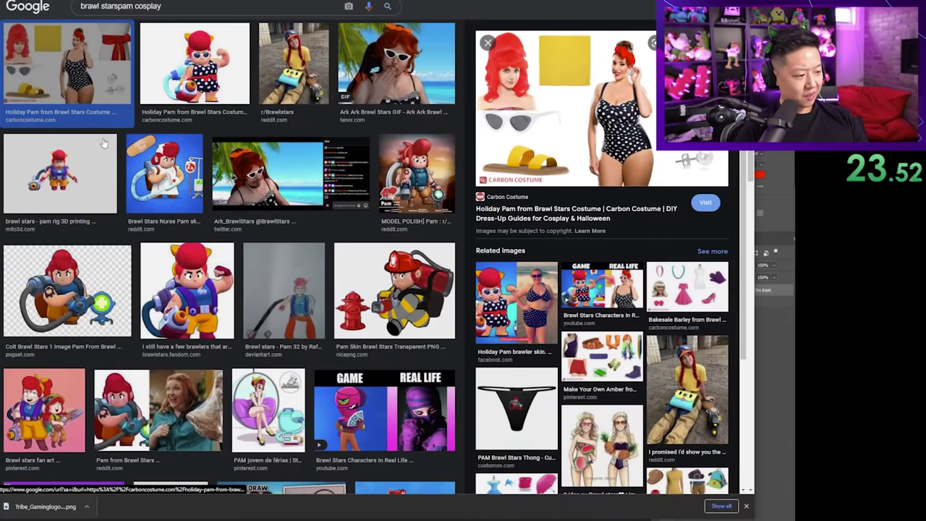
- Open the enlarged preview of the Ark Brawl Stars Pam cosplay result
{"action": "scroll", "coordinate": [103, 144], "scroll_direction": "up", "scroll_amount": 3}
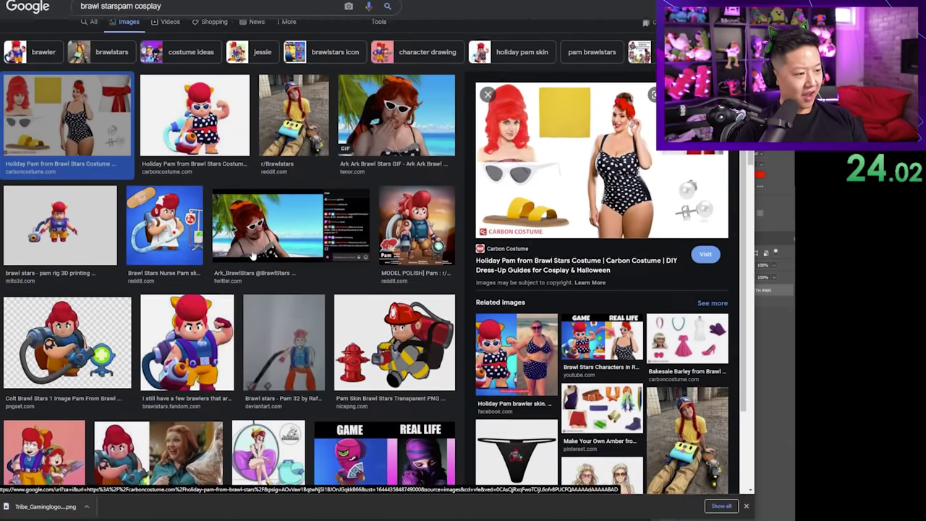
{"action": "left_click", "coordinate": [397, 130]}
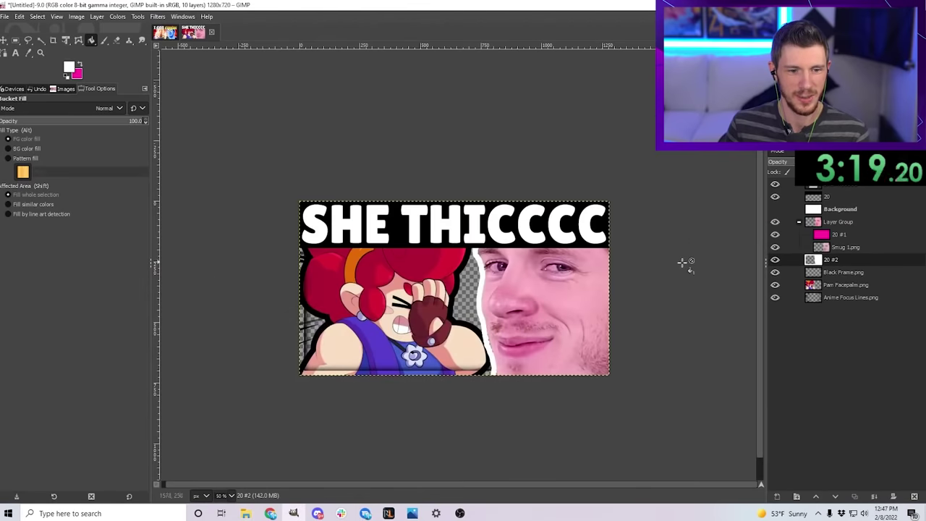
- Add magenta with logo.png as a layer, then open Drop Shadow for layer 20 #2
{"action": "left_click_drag", "start_coordinate": [682, 260], "coordinate": [692, 276]}
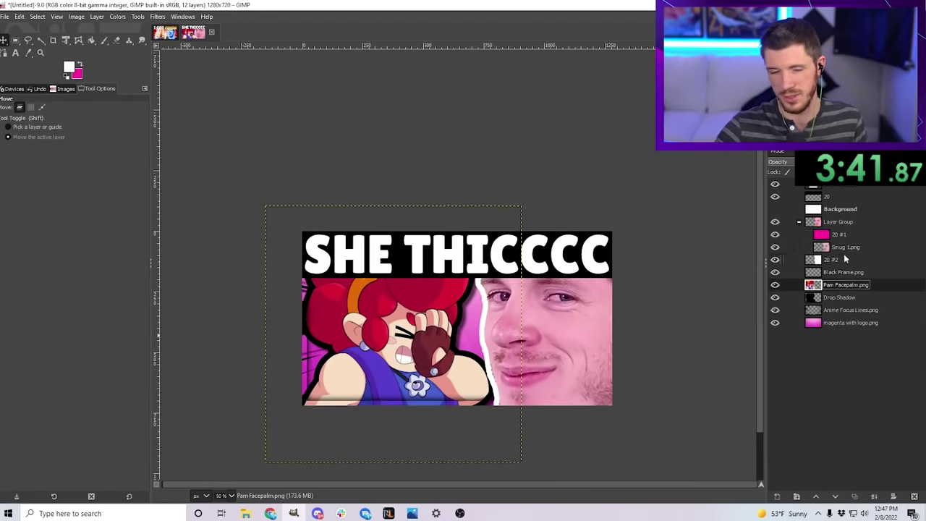
{"action": "left_click", "coordinate": [840, 259]}
{"action": "key", "text": "shift+ctrl+f"}
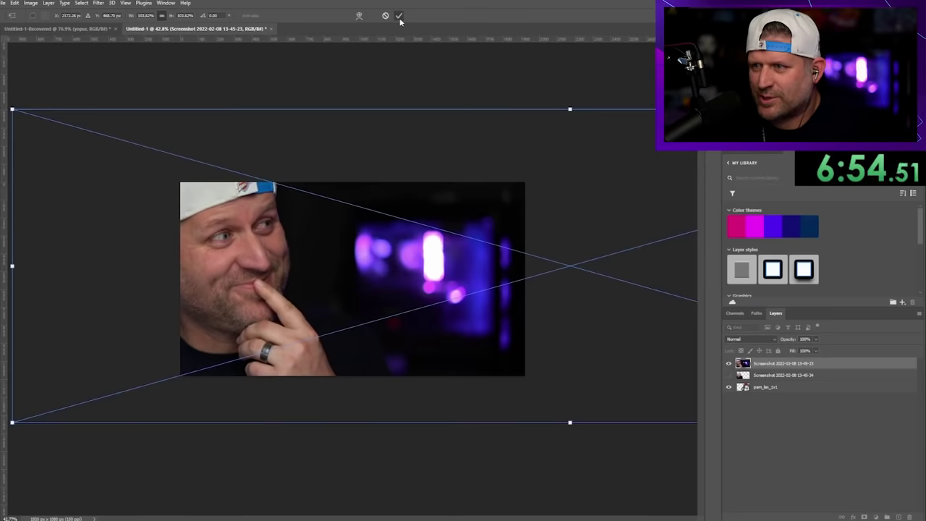
- Commit the resize, raise the Pam layer above the photos, and erase her sleeve over his hand
{"action": "left_click", "coordinate": [398, 16]}
{"action": "left_click_drag", "start_coordinate": [777, 387], "coordinate": [777, 365]}
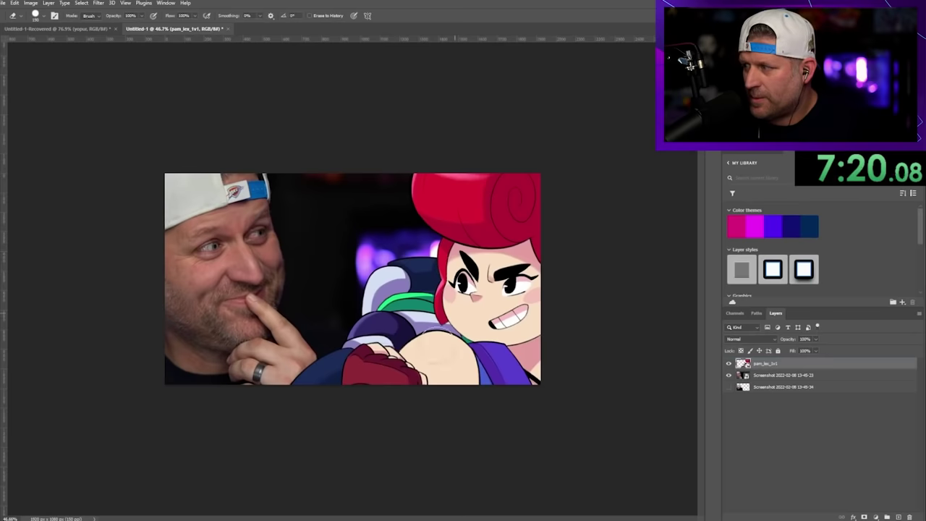
{"action": "left_click_drag", "start_coordinate": [320, 375], "coordinate": [301, 373]}
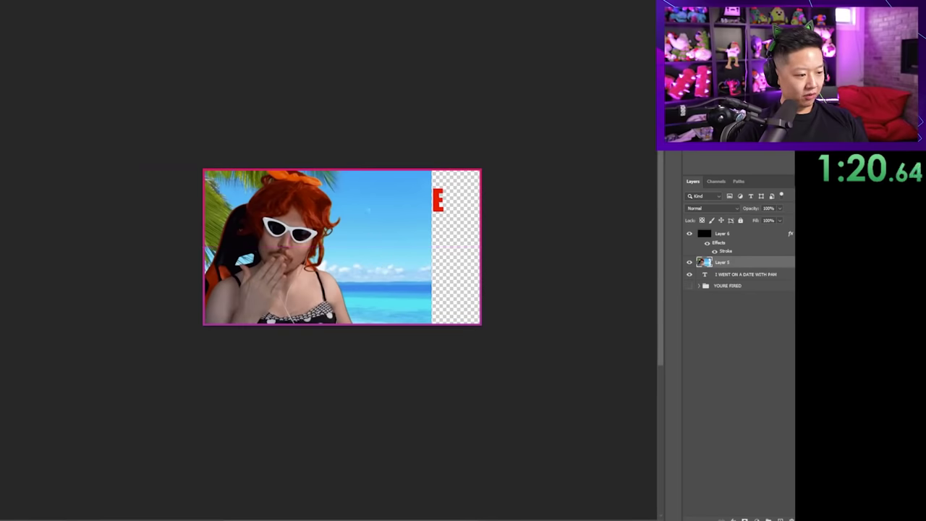
{"action": "left_click_drag", "start_coordinate": [359, 163], "coordinate": [474, 400]}
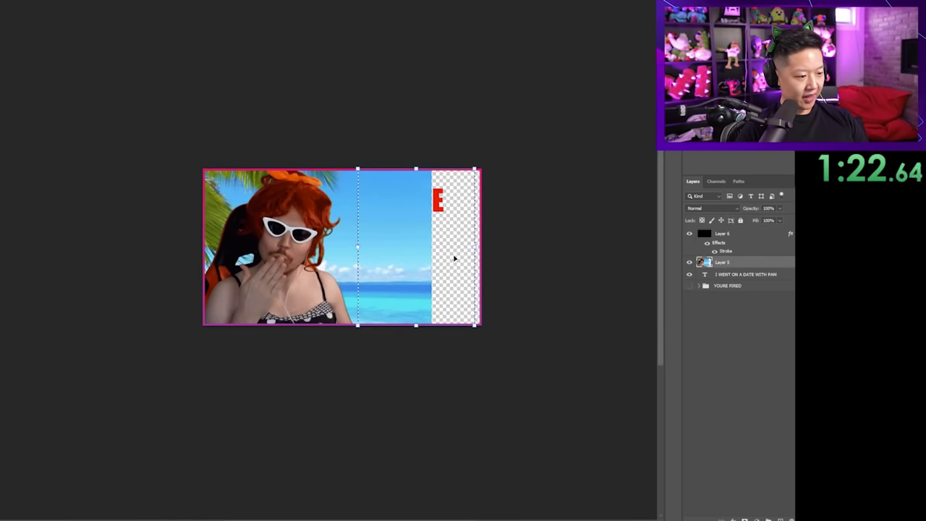
- Stretch the beach image wider to fill the right side of the canvas
{"action": "left_click_drag", "start_coordinate": [474, 247], "coordinate": [562, 244]}
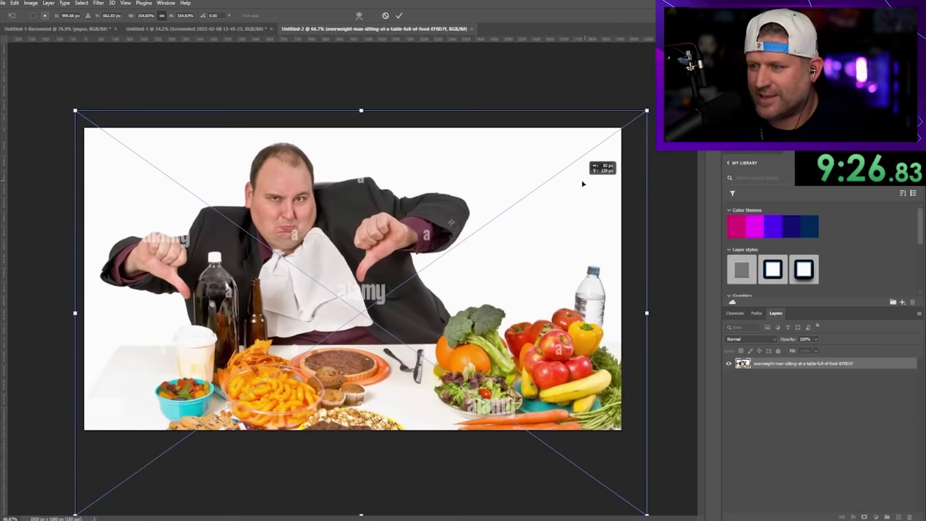
- Nudge and commit the food photo, then paint white over the black wedge by the broccoli
{"action": "left_click_drag", "start_coordinate": [583, 182], "coordinate": [574, 180]}
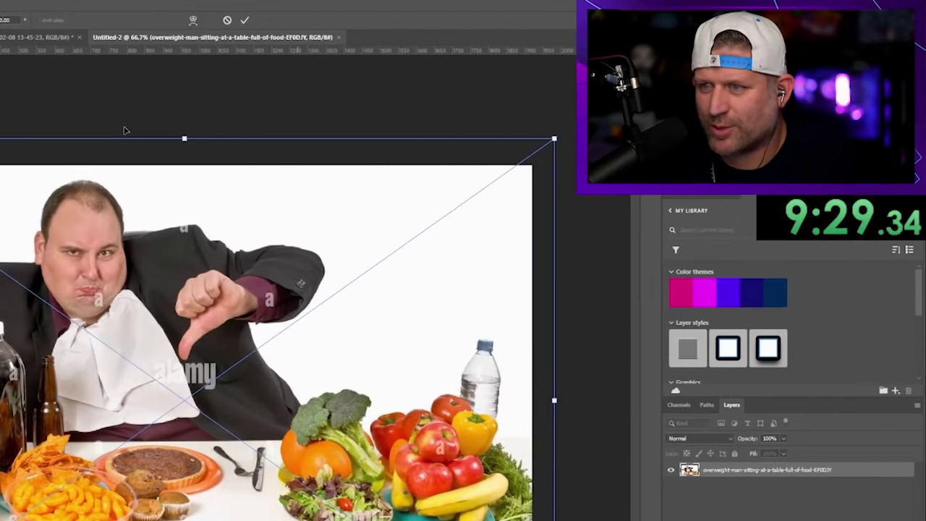
{"action": "left_click", "coordinate": [399, 15]}
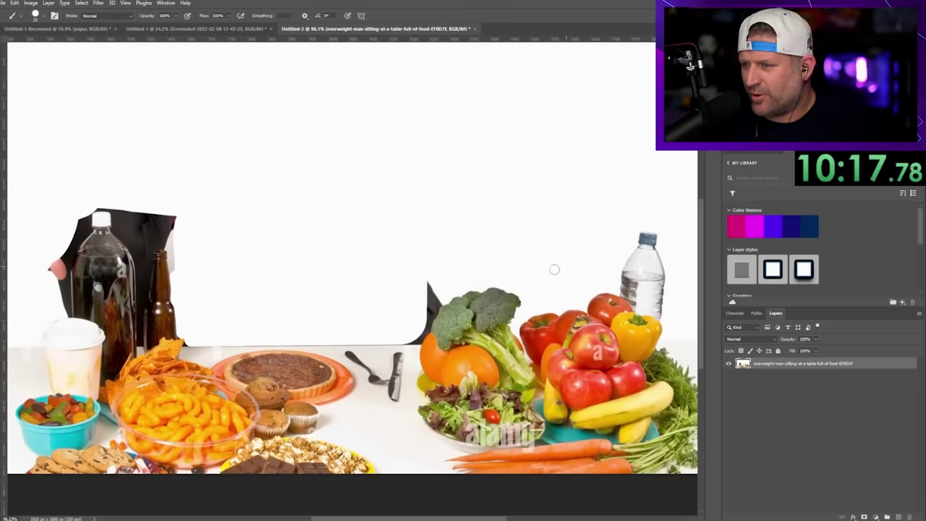
{"action": "scroll", "coordinate": [452, 300], "scroll_direction": "up", "scroll_amount": 3}
{"action": "left_click_drag", "start_coordinate": [388, 224], "coordinate": [407, 291]}
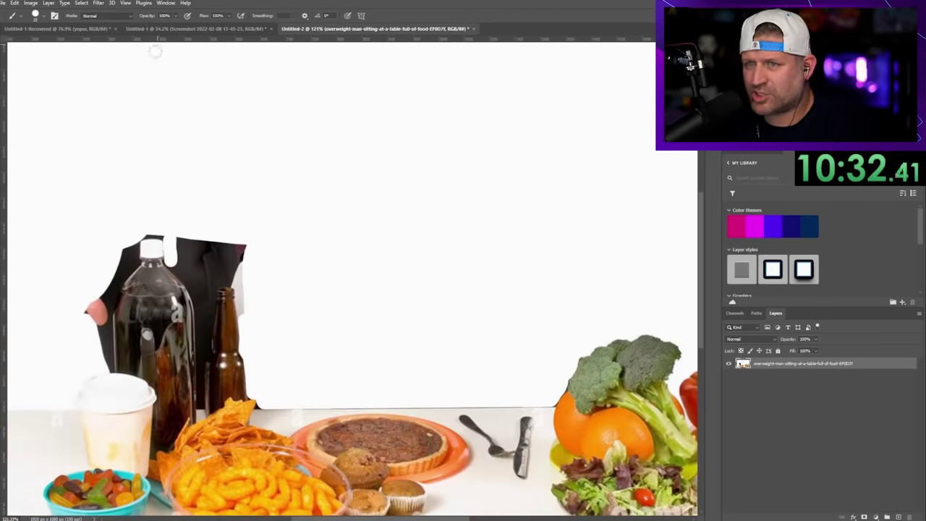
- Return to the Pam composite and dismiss Free Transform on its layer without changes
{"action": "left_click", "coordinate": [195, 29]}
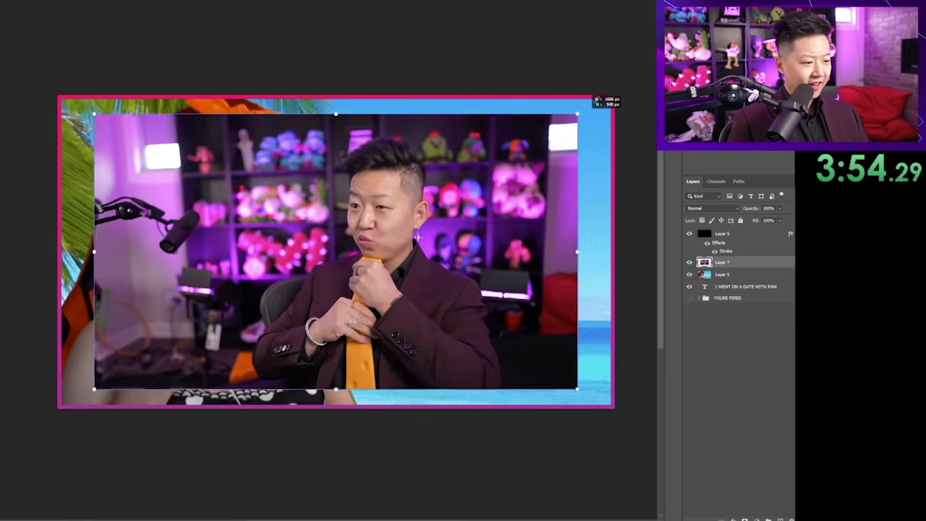
{"action": "key", "text": "ctrl+t"}
{"action": "key", "text": "Return"}
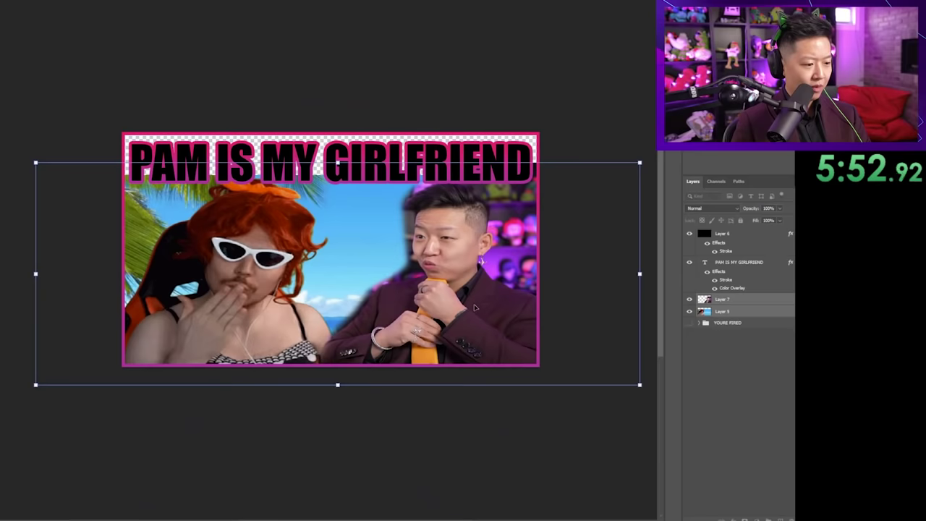
- Duplicate the background photo layer and move the copy up to fill the title band
{"action": "key", "text": "Return"}
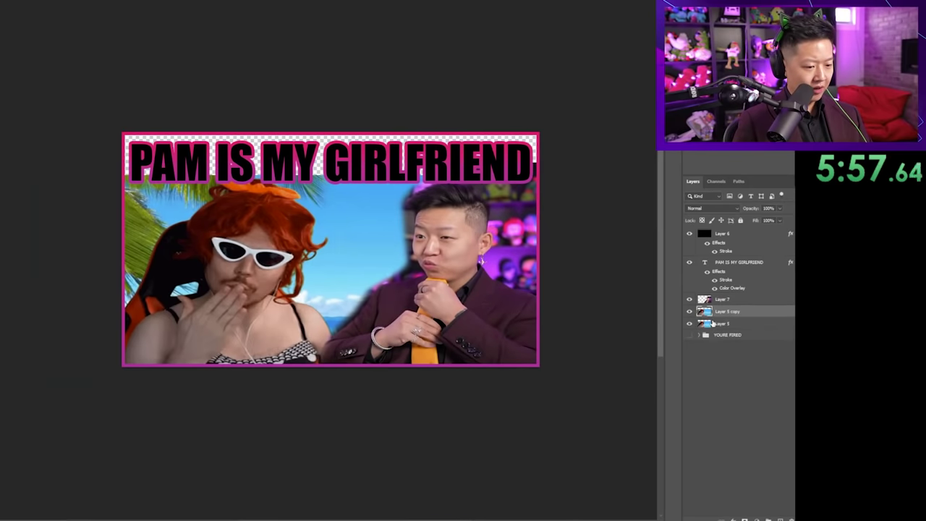
{"action": "key", "text": "ctrl+t"}
{"action": "key", "text": "Return"}
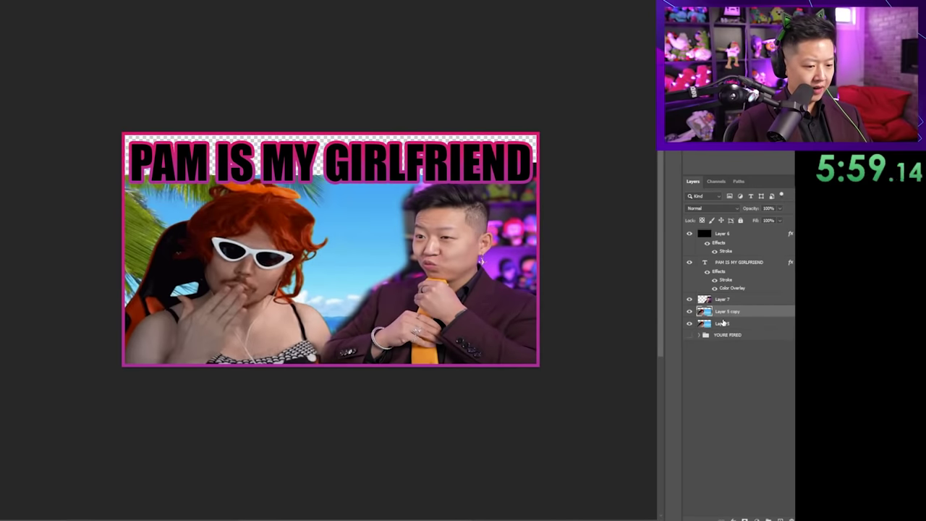
{"action": "key", "text": "ctrl+t"}
{"action": "left_click_drag", "start_coordinate": [430, 244], "coordinate": [423, 155]}
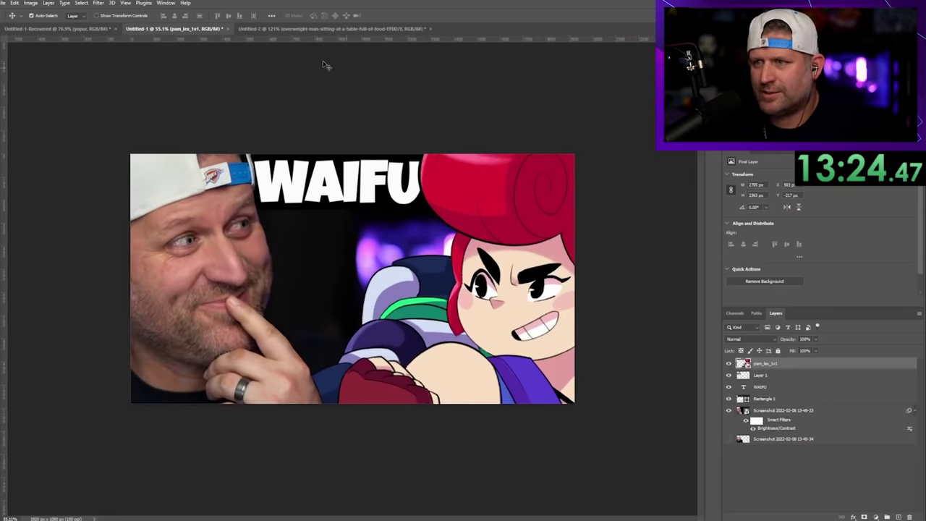
- Place cartoon Pam behind the food table in Untitled-2, then Quick Export the WAIFU thumbnail as PNG
{"action": "left_click", "coordinate": [298, 29]}
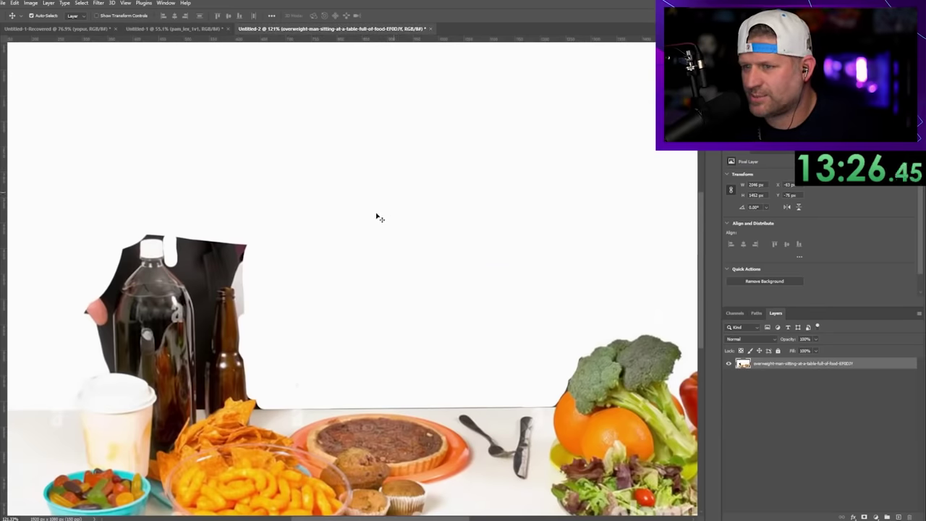
{"action": "scroll", "coordinate": [201, 282], "scroll_direction": "up", "scroll_amount": 5}
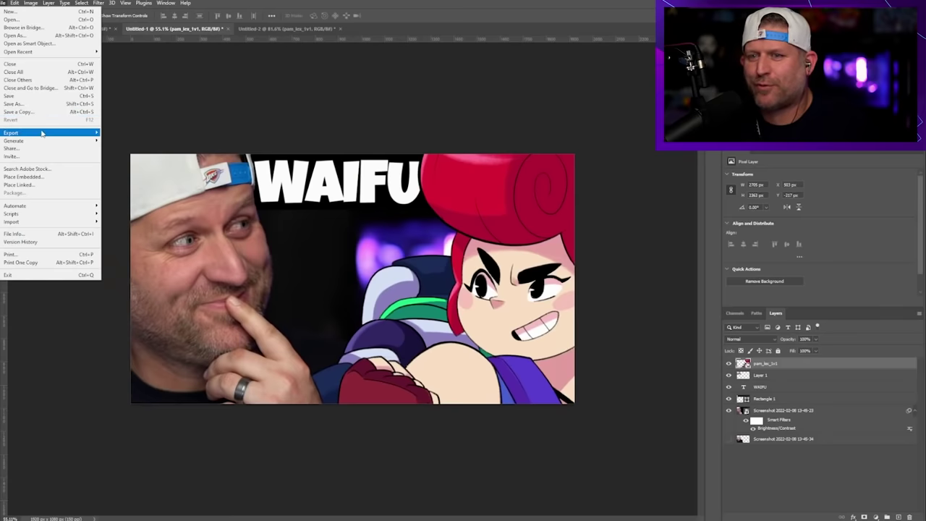
{"action": "mouse_move", "coordinate": [87, 132]}
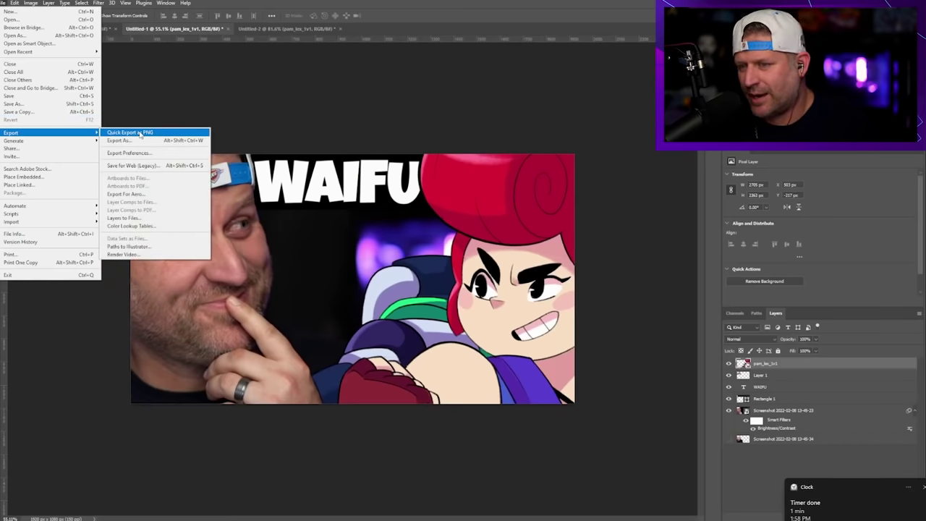
{"action": "left_click", "coordinate": [140, 134]}
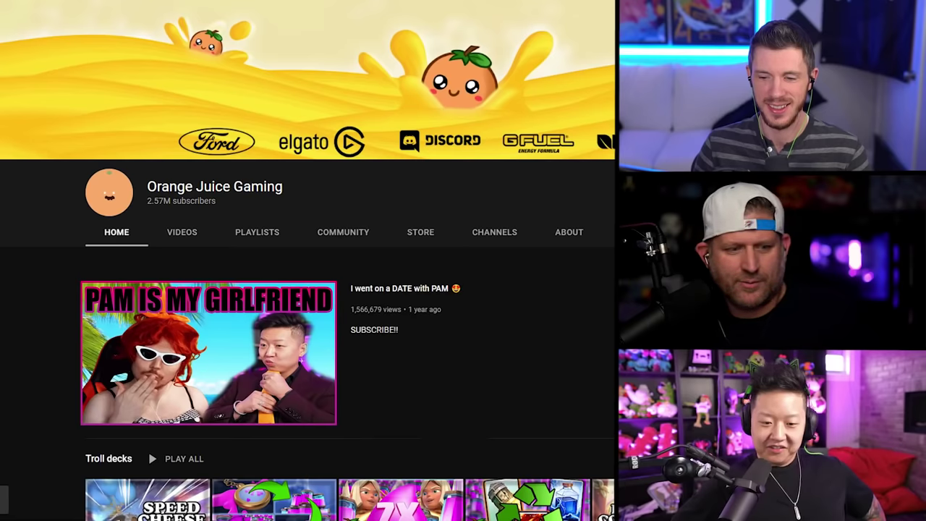